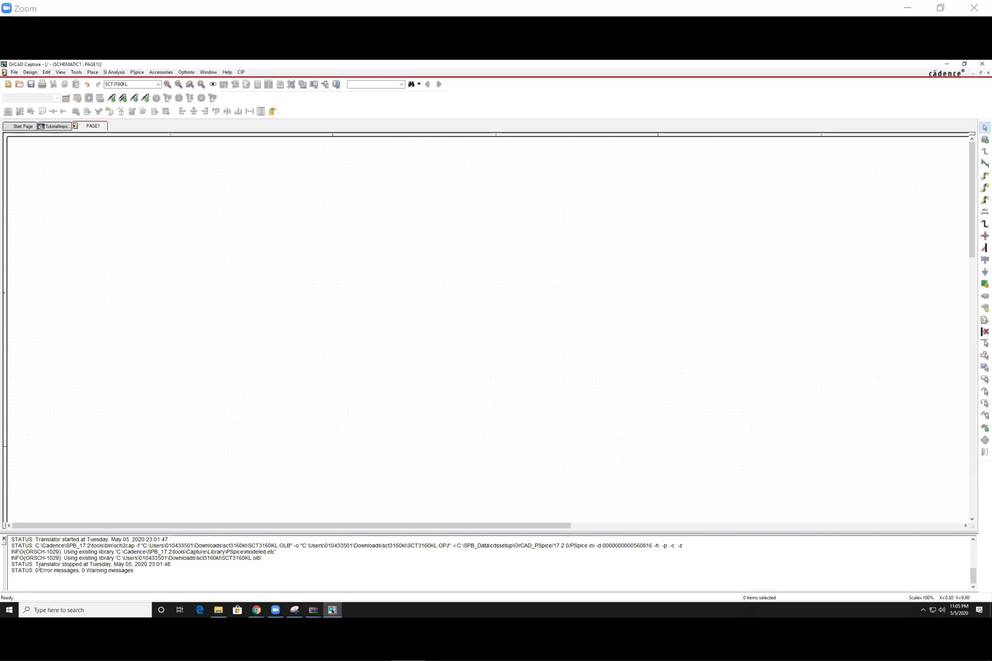
Search Windows for Capture and return to the open OrCAD Capture window.
{"action": "left_click", "coordinate": [101, 611]}
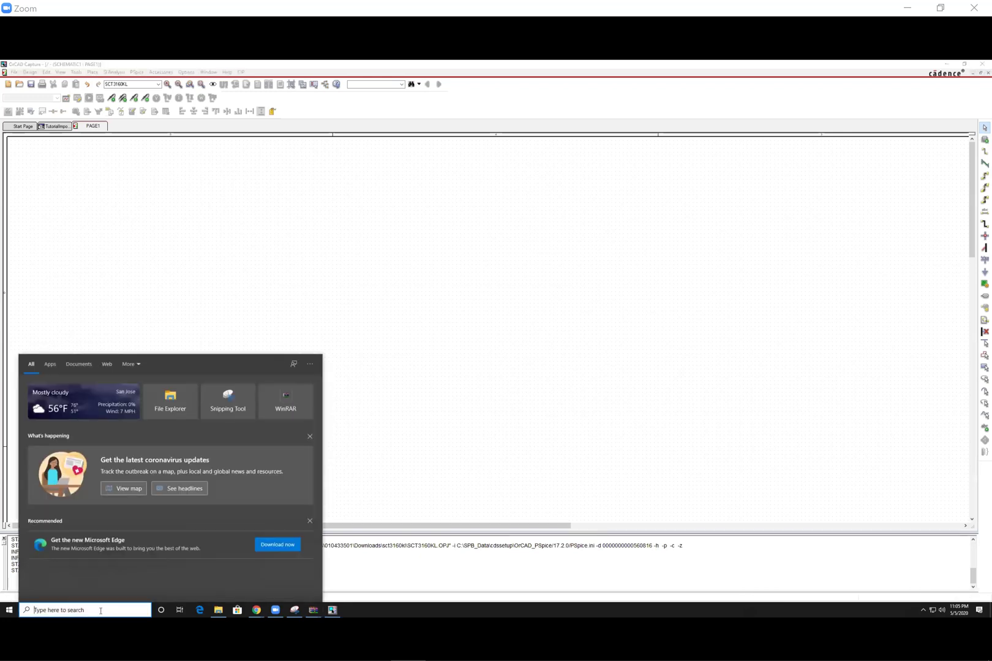
{"action": "type", "text": "cis cap"}
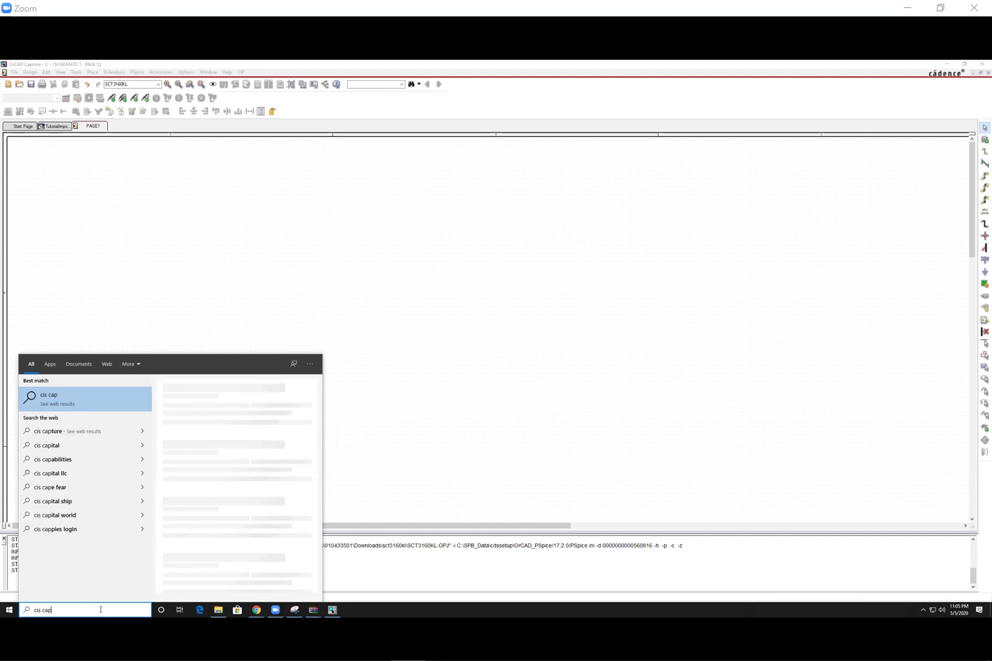
{"action": "key", "text": "BackSpace"}
{"action": "key", "text": "BackSpace"}
{"action": "key", "text": "BackSpace"}
{"action": "key", "text": "BackSpace"}
{"action": "key", "text": "BackSpace"}
{"action": "key", "text": "BackSpace"}
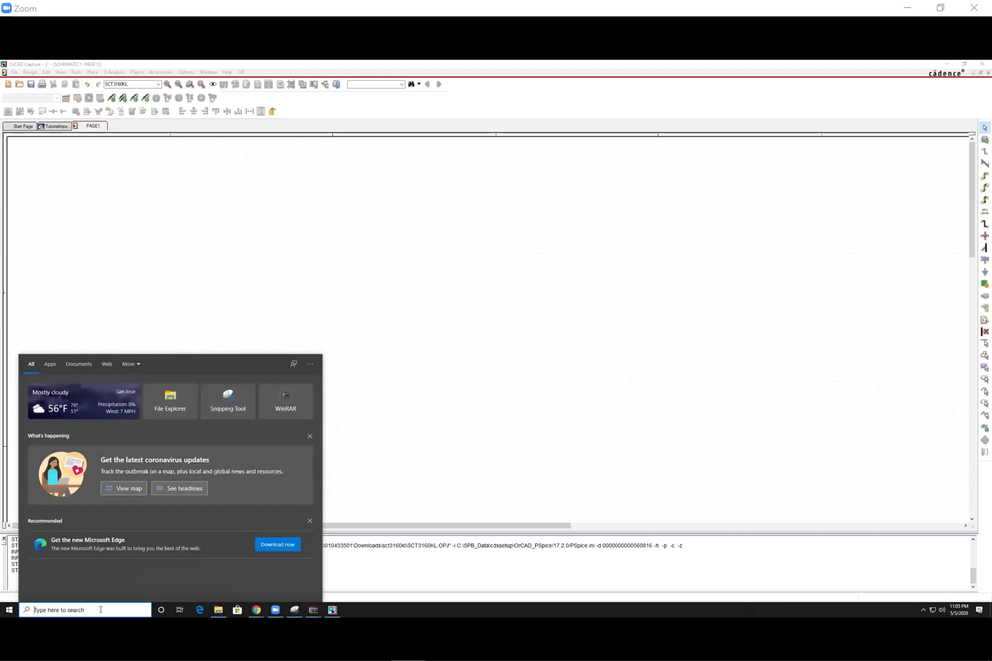
{"action": "type", "text": "cap"}
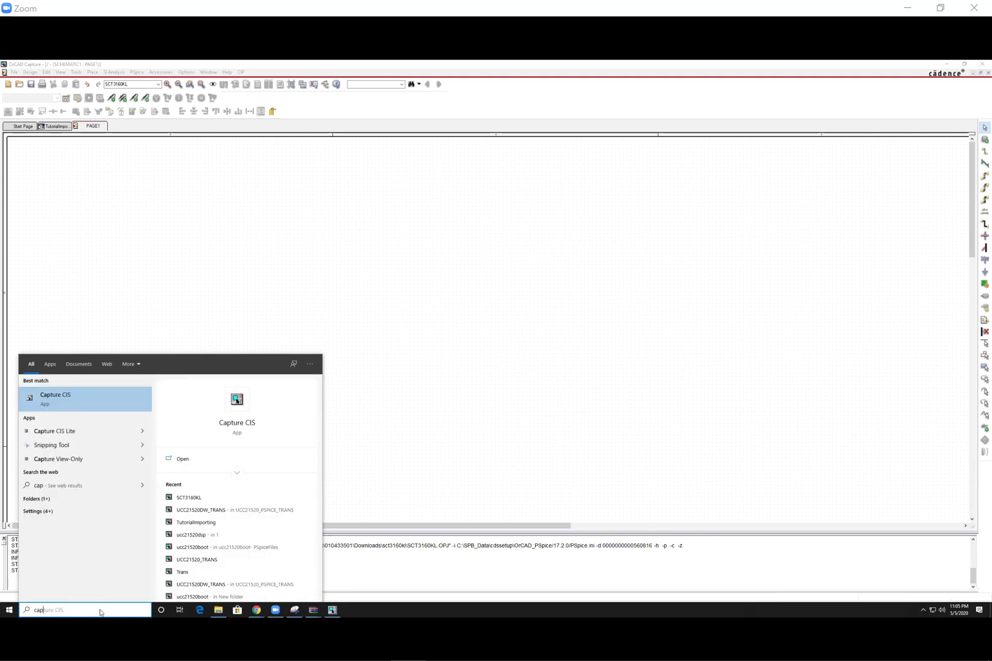
{"action": "left_click", "coordinate": [133, 255]}
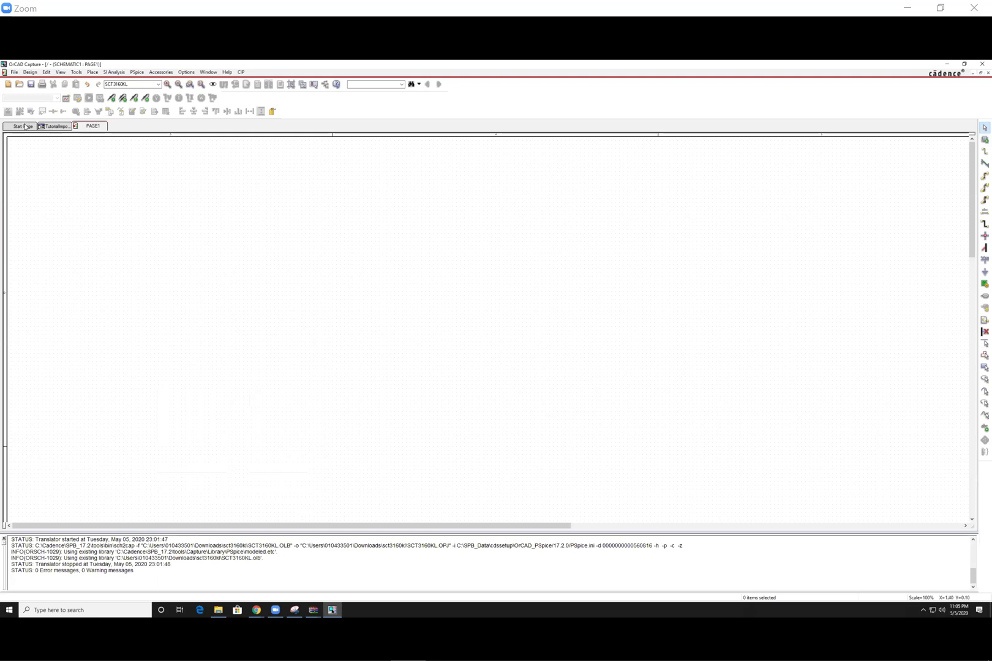
From the Start Page, open New Project, cancel it, and switch to the TutorialImporting project tab.
{"action": "left_click", "coordinate": [23, 126]}
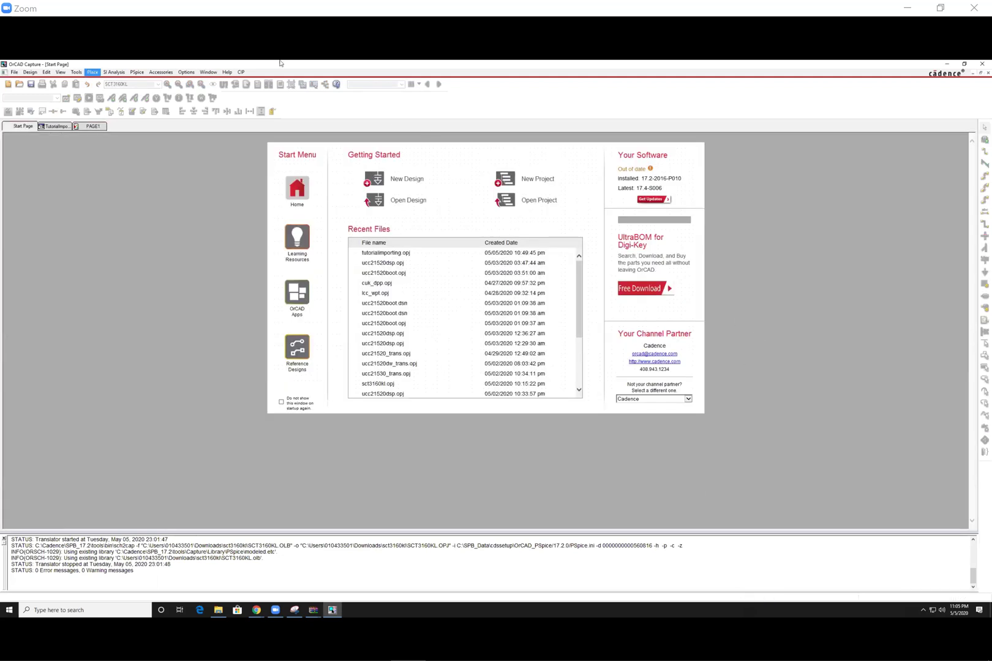
{"action": "left_click", "coordinate": [530, 178]}
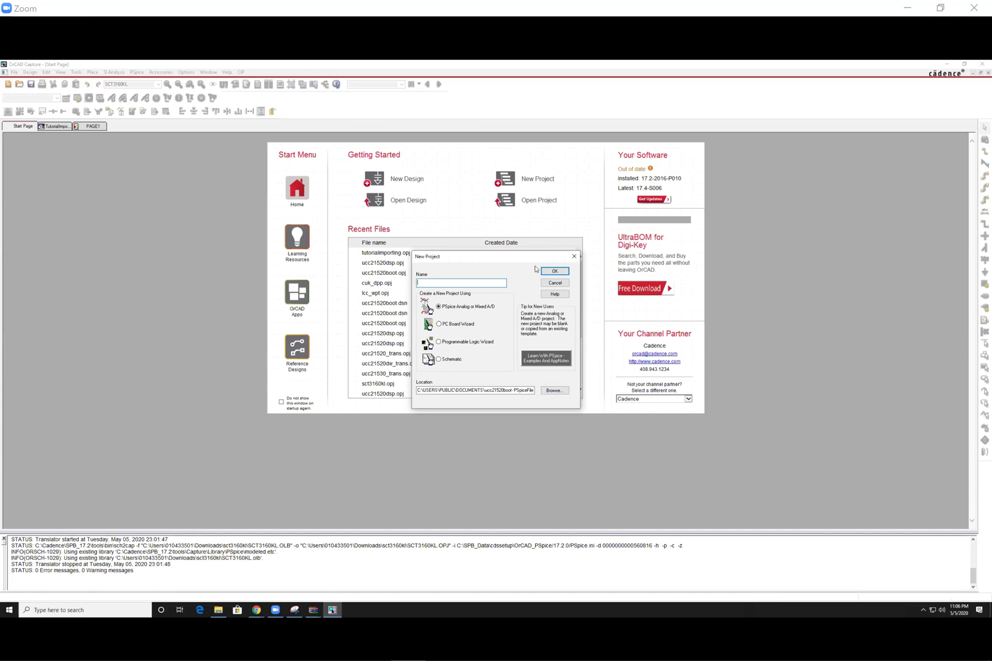
{"action": "left_click", "coordinate": [573, 255]}
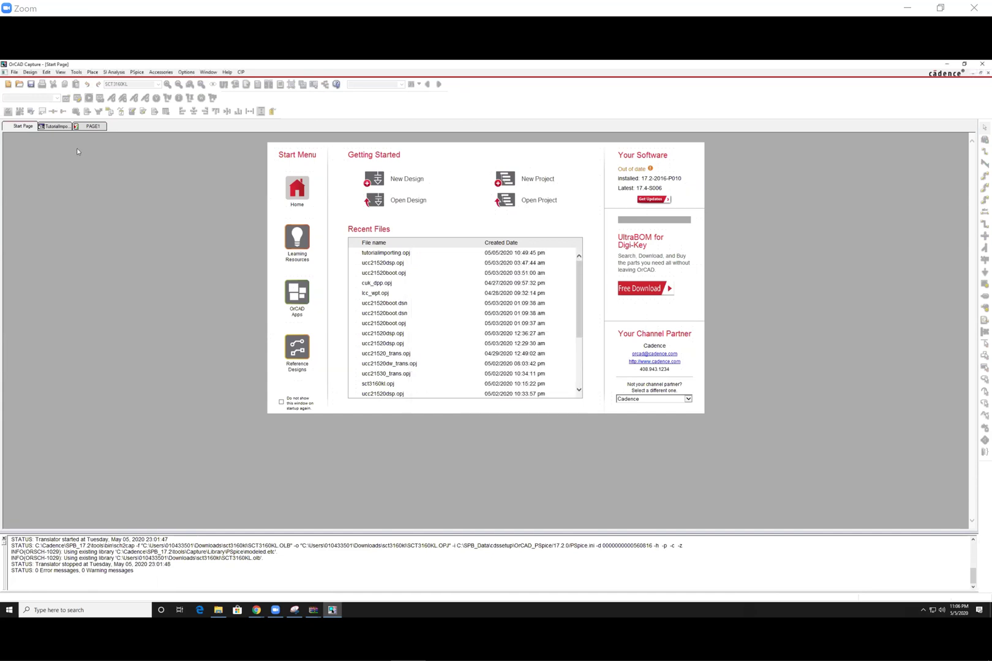
{"action": "left_click", "coordinate": [49, 127]}
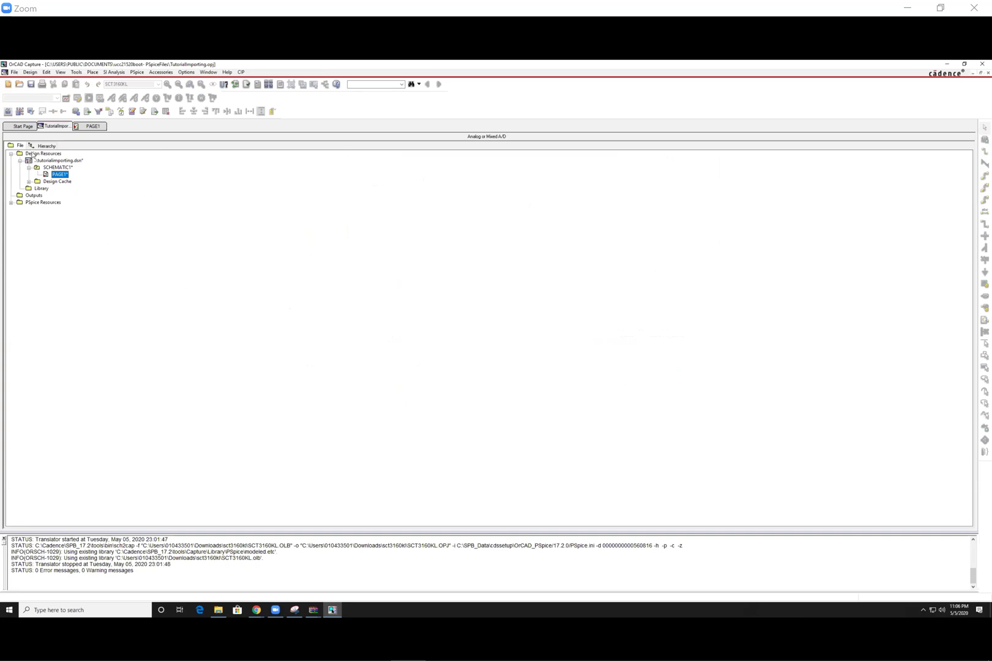
Expand tutorialimporting.dsn > SCHEMATIC1, open PAGE1, and bring up the Place Part panel.
{"action": "double_click", "coordinate": [59, 161]}
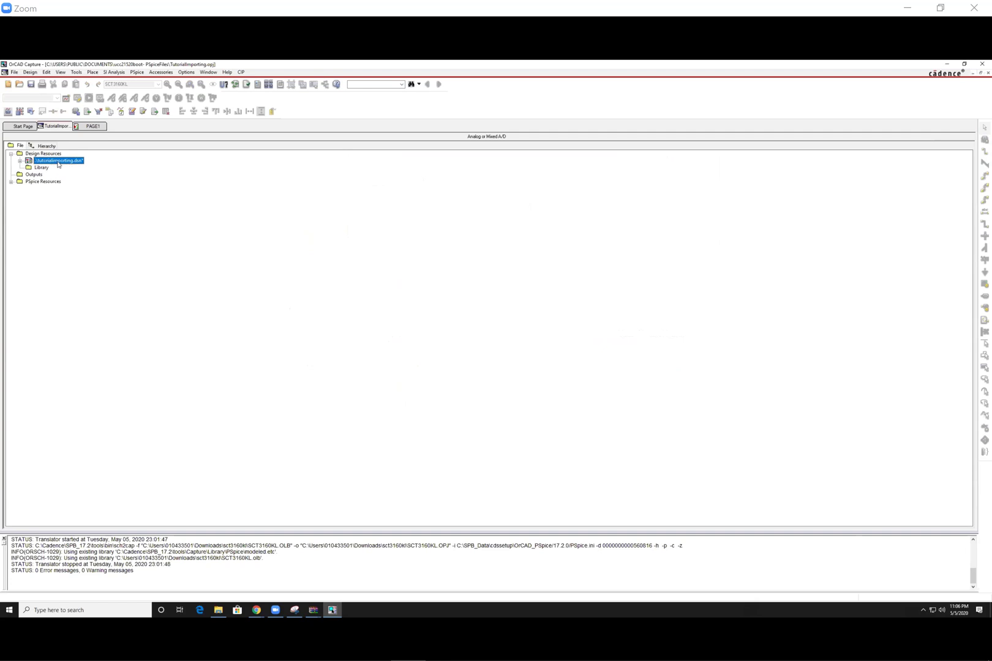
{"action": "double_click", "coordinate": [58, 162]}
{"action": "double_click", "coordinate": [57, 168]}
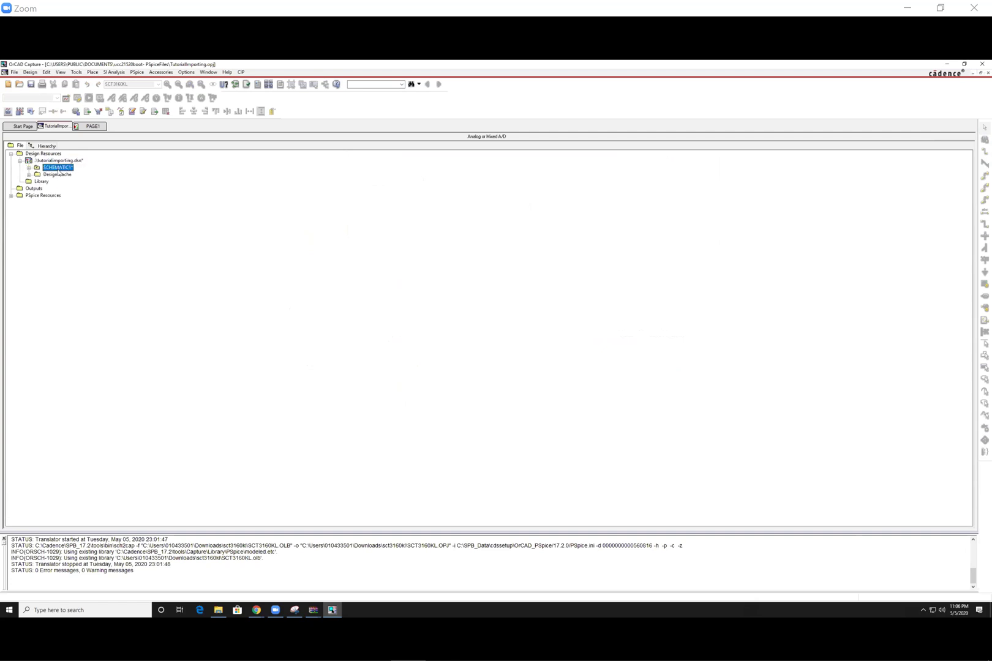
{"action": "double_click", "coordinate": [57, 168]}
{"action": "double_click", "coordinate": [59, 175]}
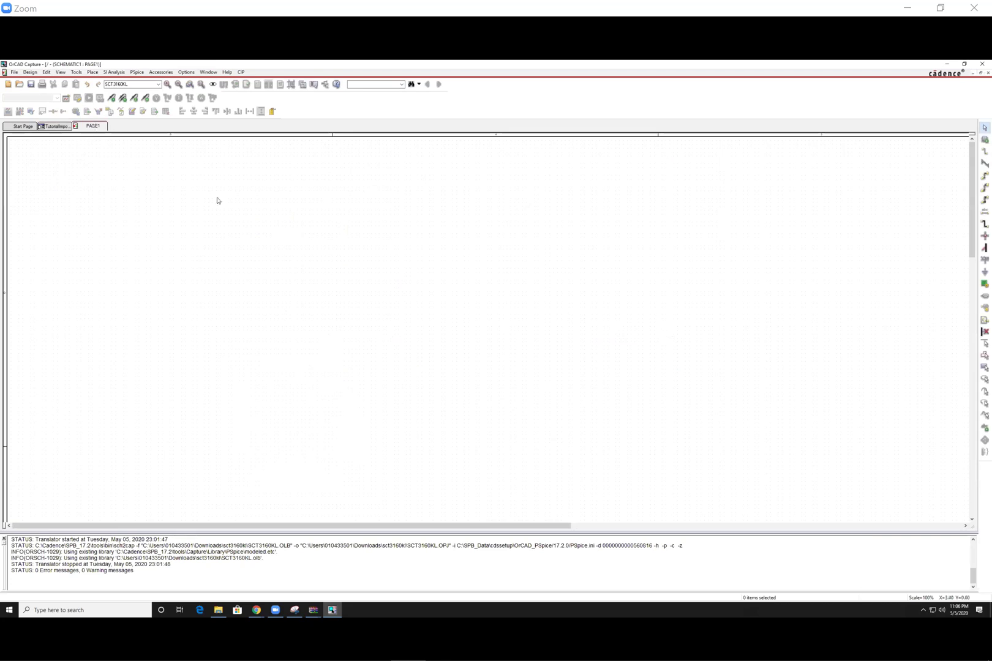
{"action": "left_click", "coordinate": [93, 72]}
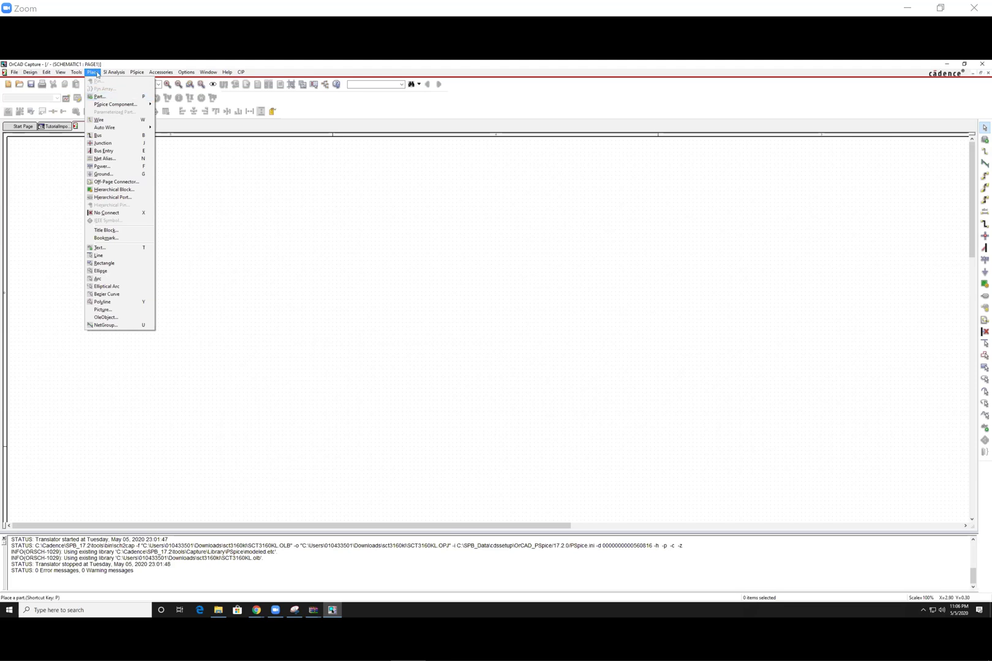
{"action": "left_click", "coordinate": [100, 96]}
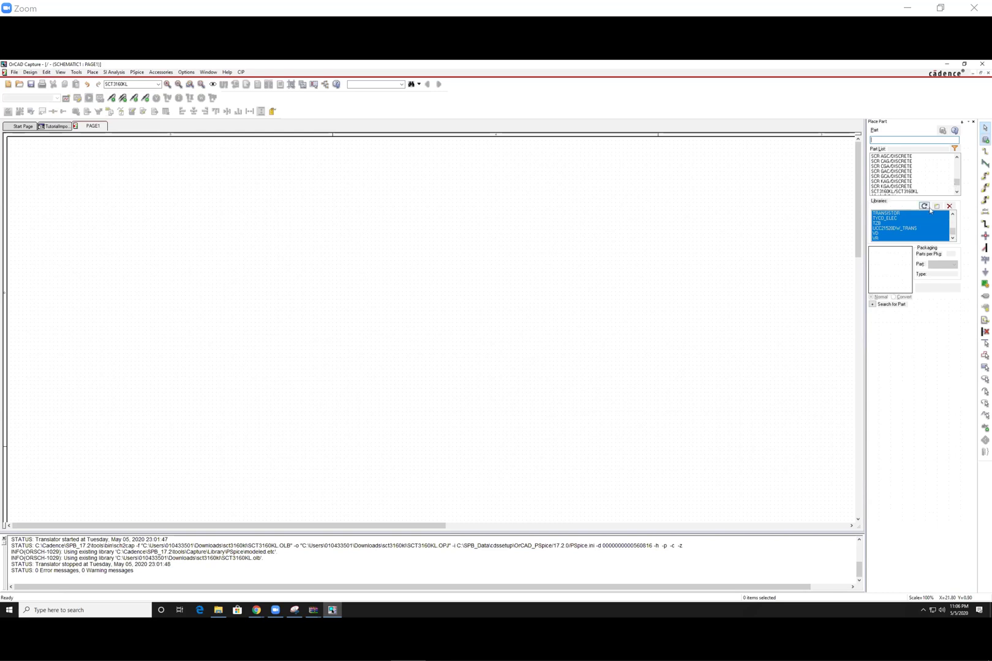
Browse to add a library, climbing from advanls up to the Capture library folder.
{"action": "left_click", "coordinate": [937, 207]}
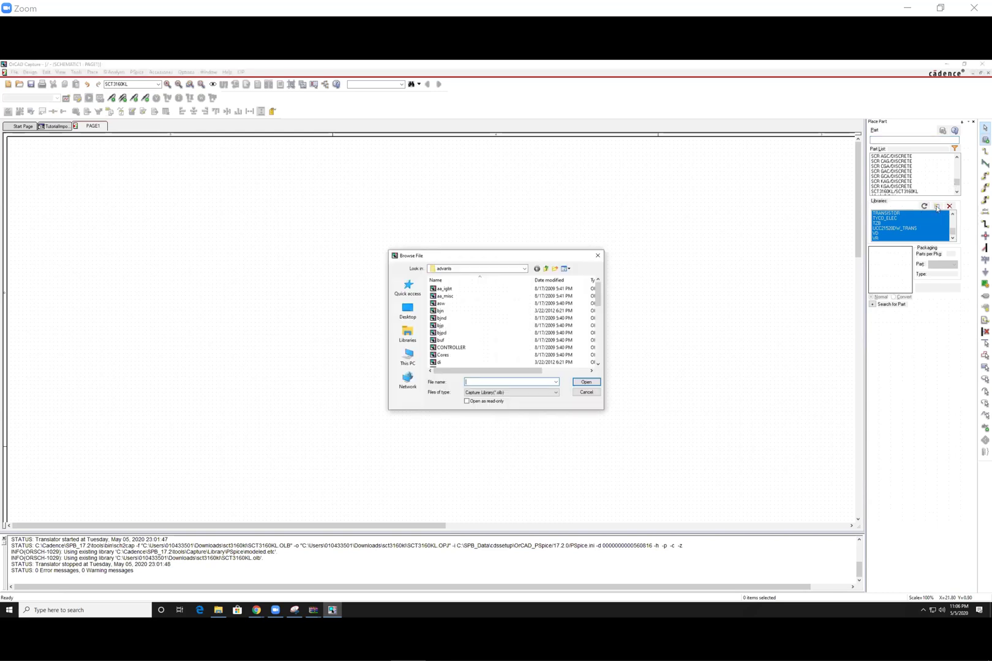
{"action": "left_click", "coordinate": [544, 270]}
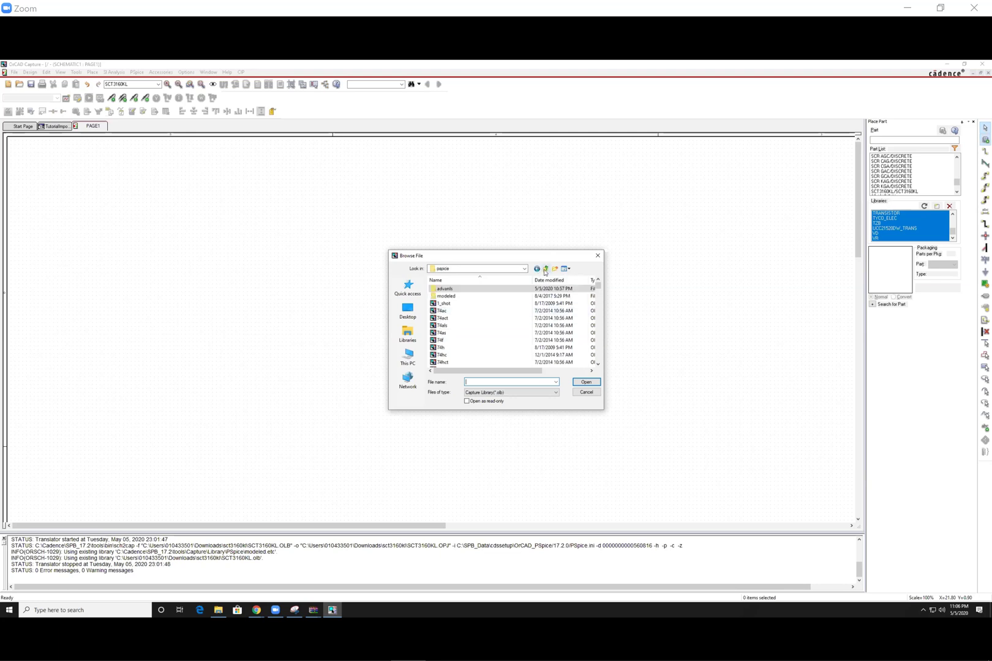
{"action": "left_click", "coordinate": [544, 270]}
{"action": "left_click", "coordinate": [524, 268]}
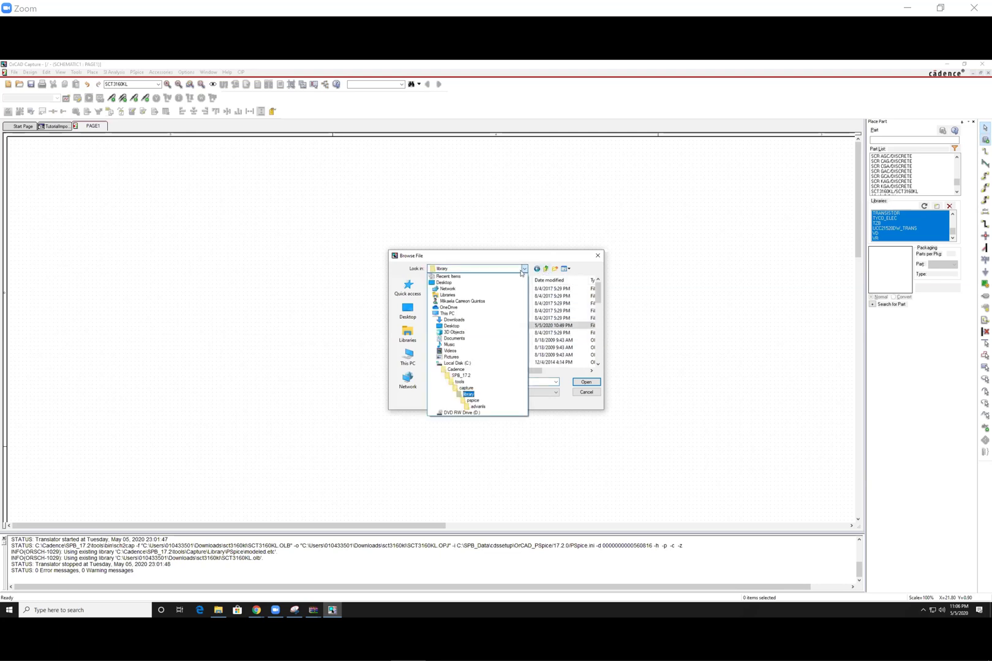
{"action": "left_click", "coordinate": [468, 394]}
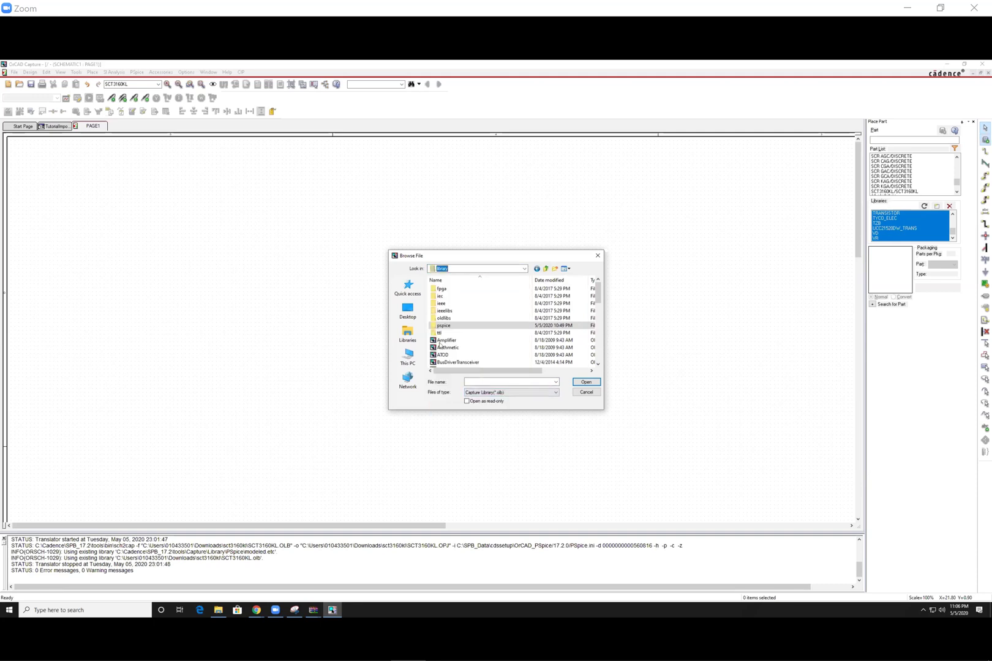
Select all OLB library files from Amplifier through Transistor.
{"action": "scroll", "coordinate": [522, 340], "scroll_direction": "down", "scroll_amount": 8}
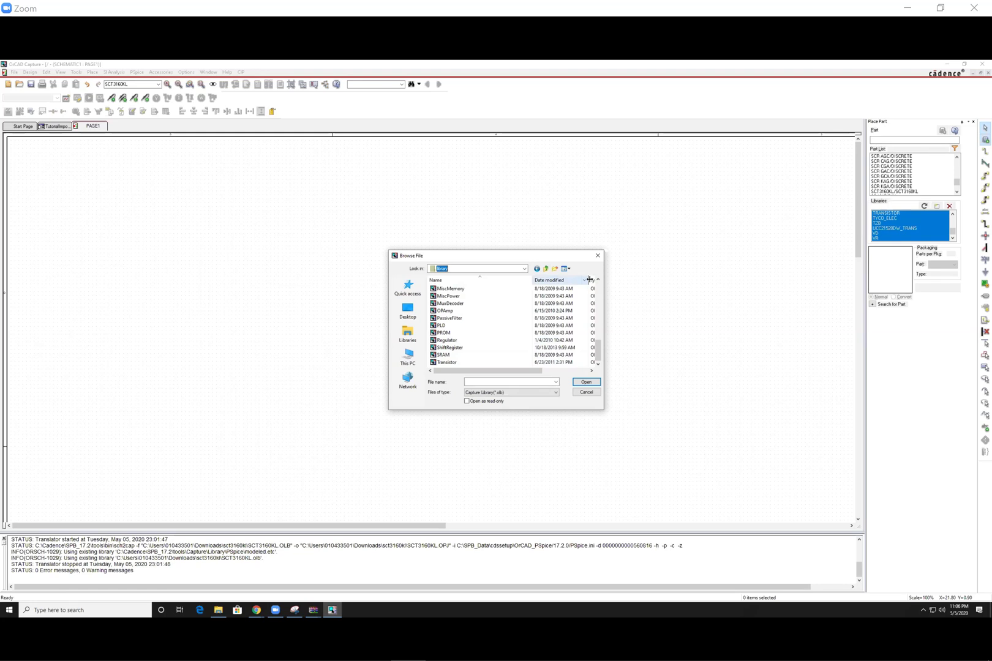
{"action": "left_click_drag", "start_coordinate": [589, 280], "coordinate": [564, 280]}
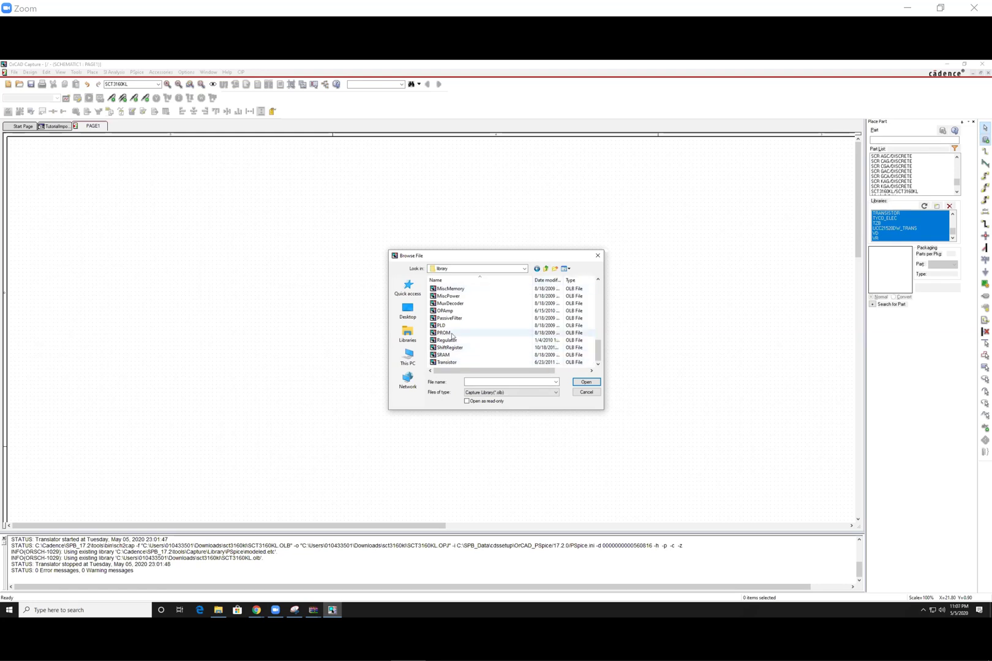
{"action": "scroll", "coordinate": [452, 336], "scroll_direction": "up", "scroll_amount": 10}
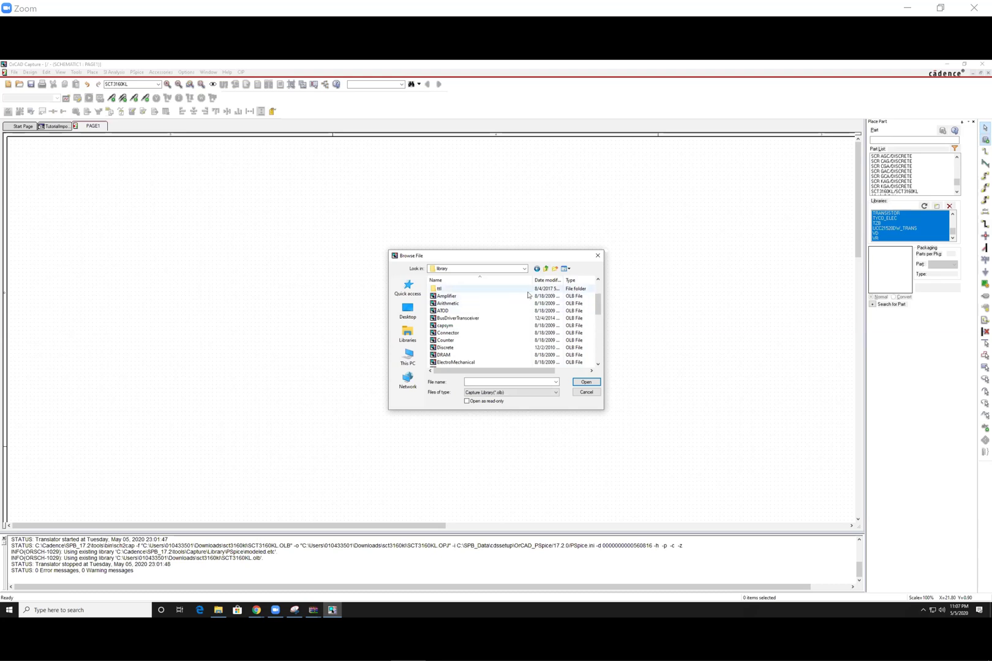
{"action": "left_click", "coordinate": [473, 298]}
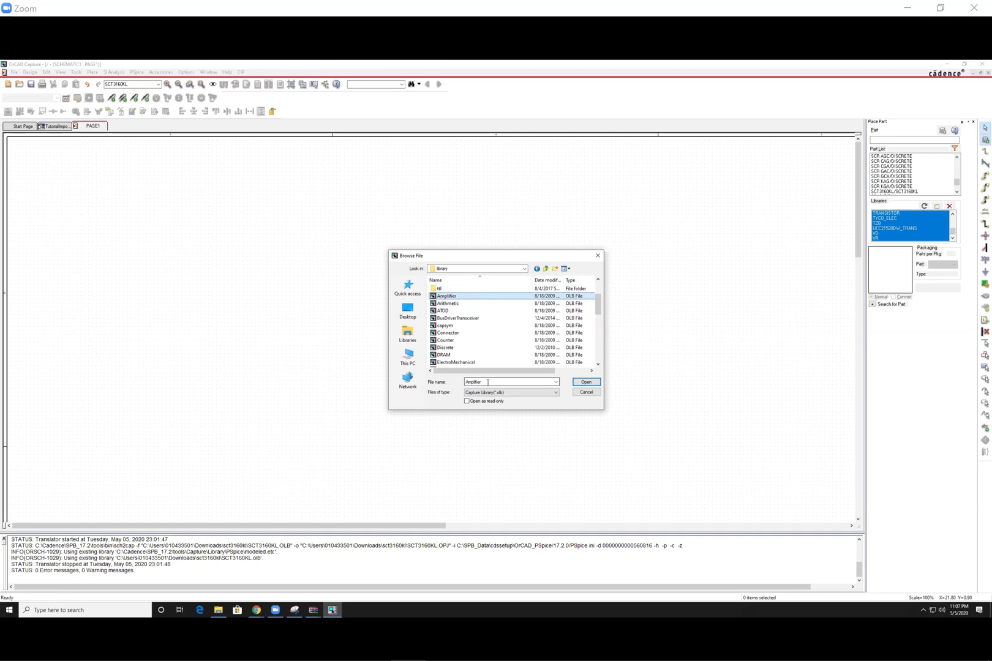
{"action": "scroll", "coordinate": [499, 345], "scroll_direction": "down", "scroll_amount": 3}
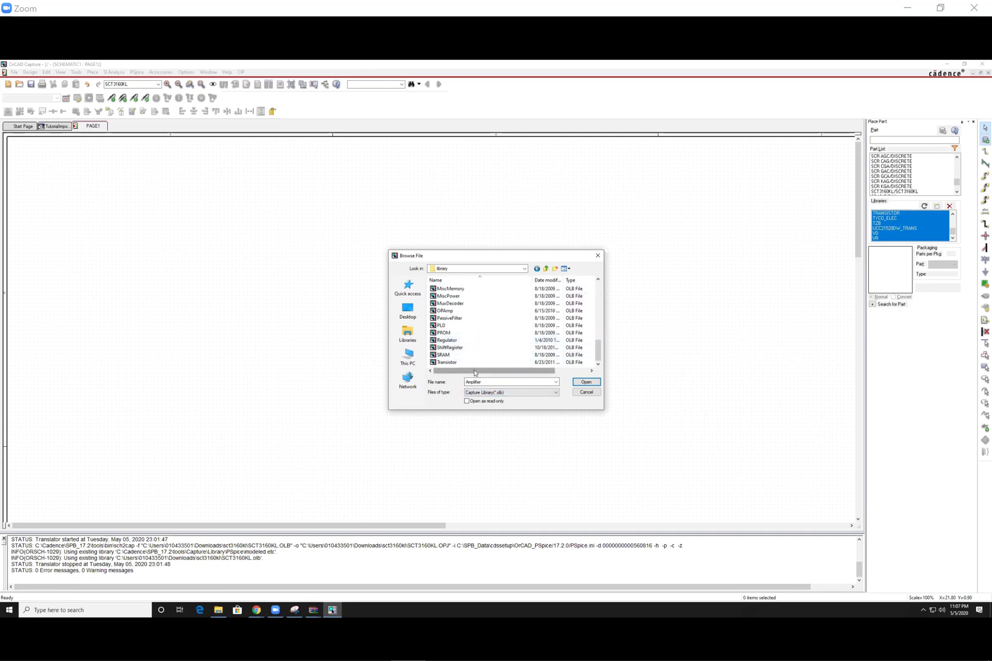
{"action": "left_click", "coordinate": [477, 362], "text": "shift"}
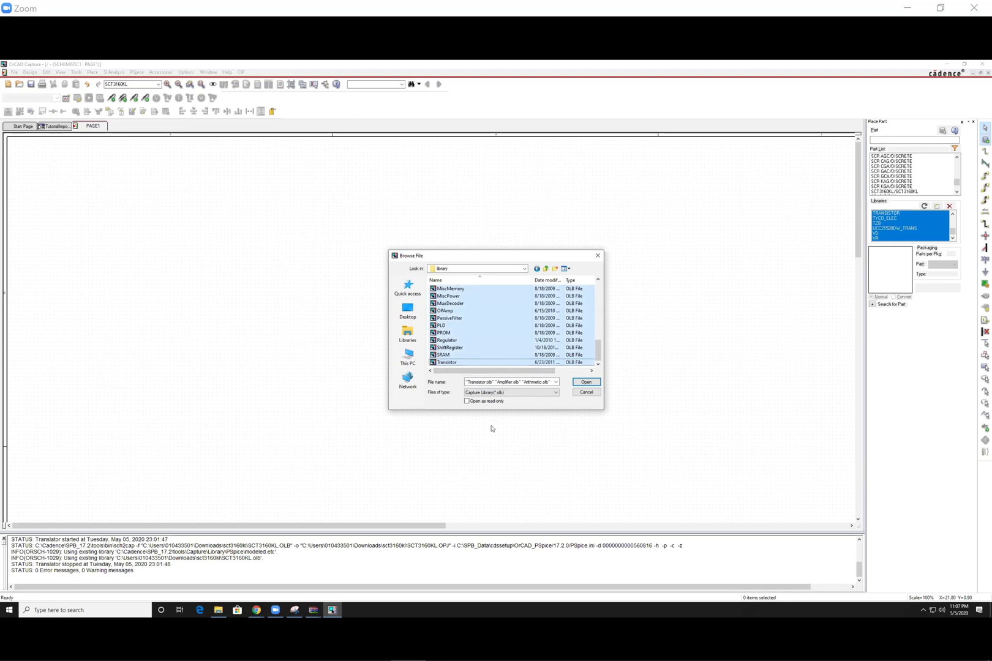
{"action": "scroll", "coordinate": [512, 296], "scroll_direction": "up", "scroll_amount": 10}
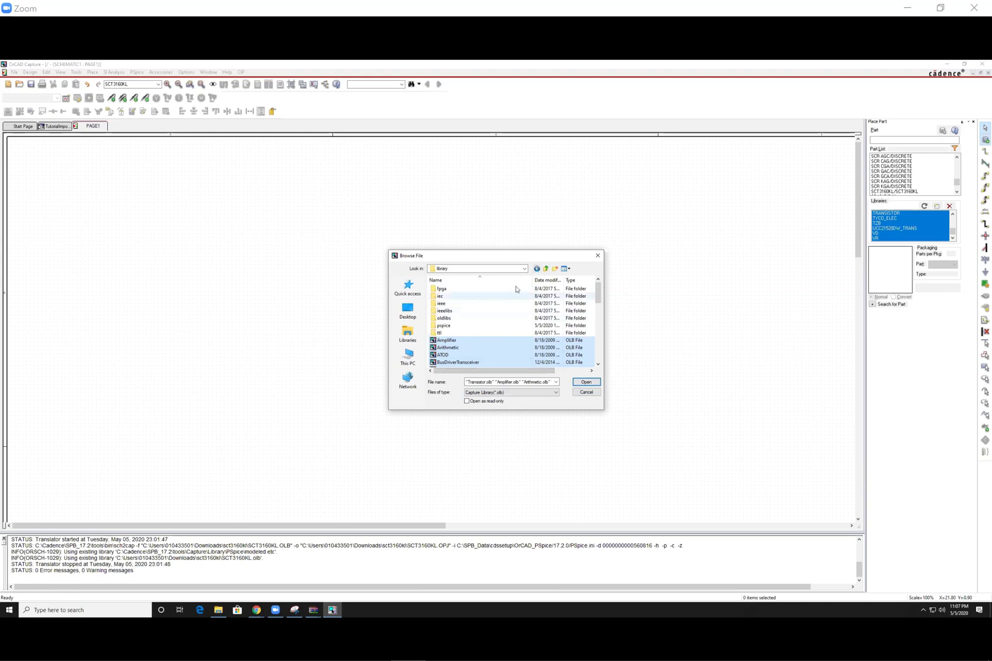
Navigate the file browser into the pspice\advanls library folder.
{"action": "left_click", "coordinate": [479, 303]}
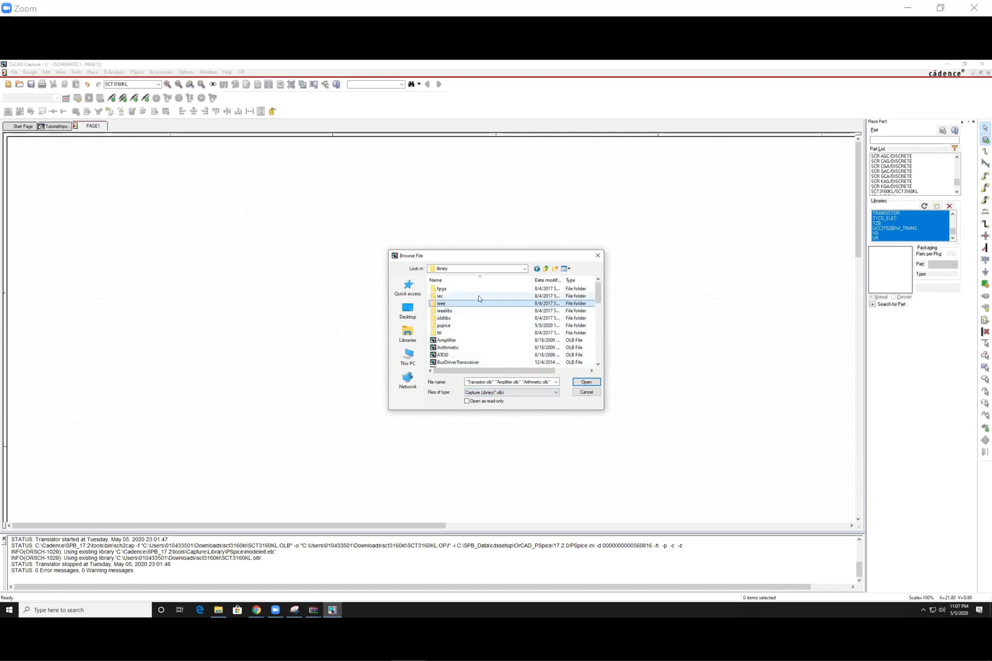
{"action": "left_click", "coordinate": [453, 328]}
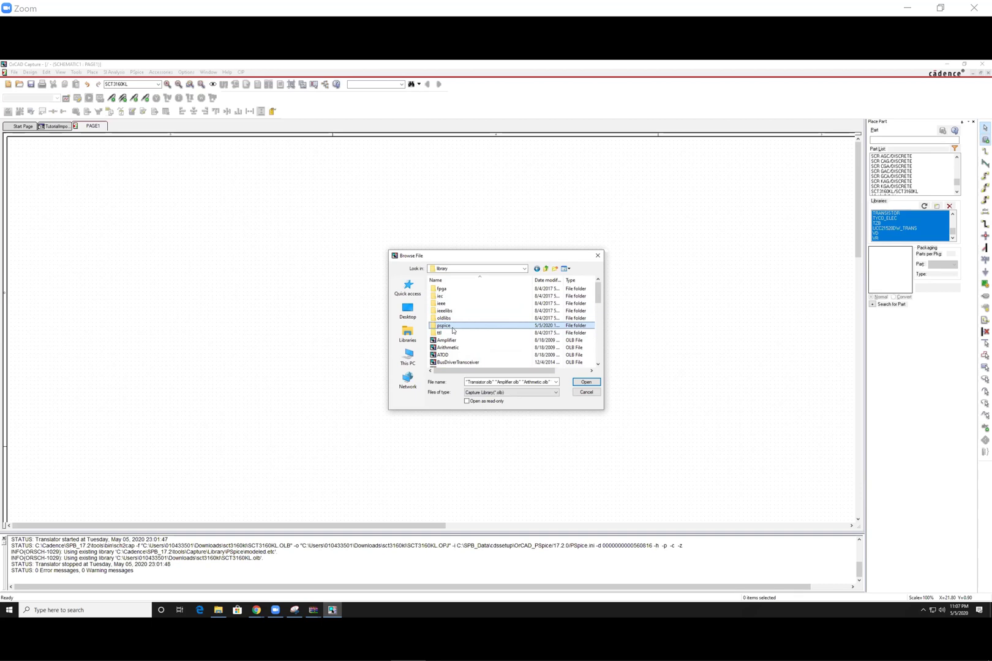
{"action": "double_click", "coordinate": [453, 327]}
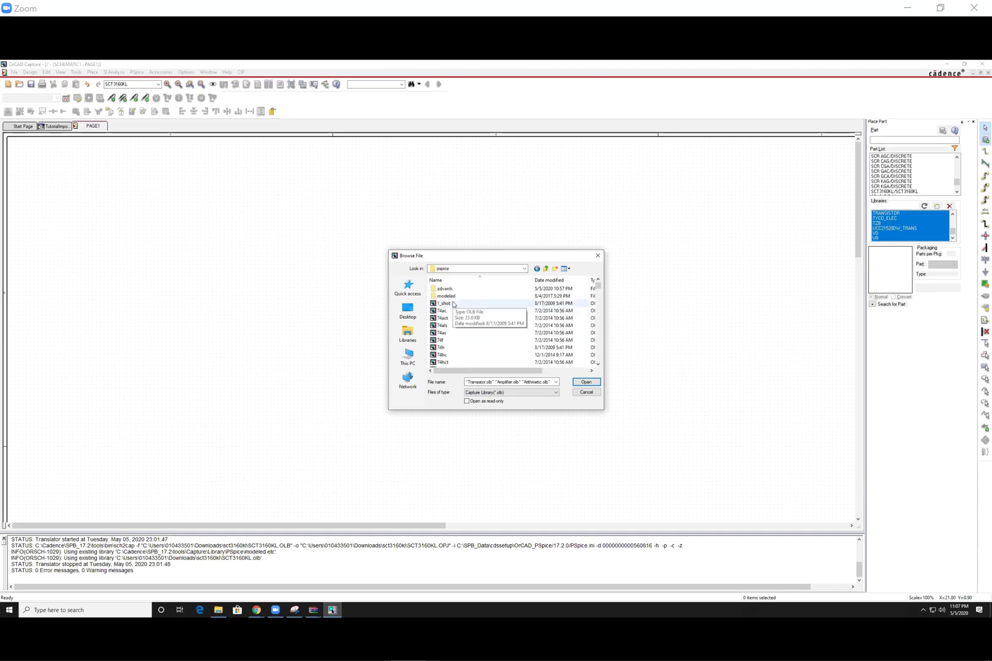
{"action": "left_click", "coordinate": [454, 304]}
{"action": "scroll", "coordinate": [472, 331], "scroll_direction": "down", "scroll_amount": 15}
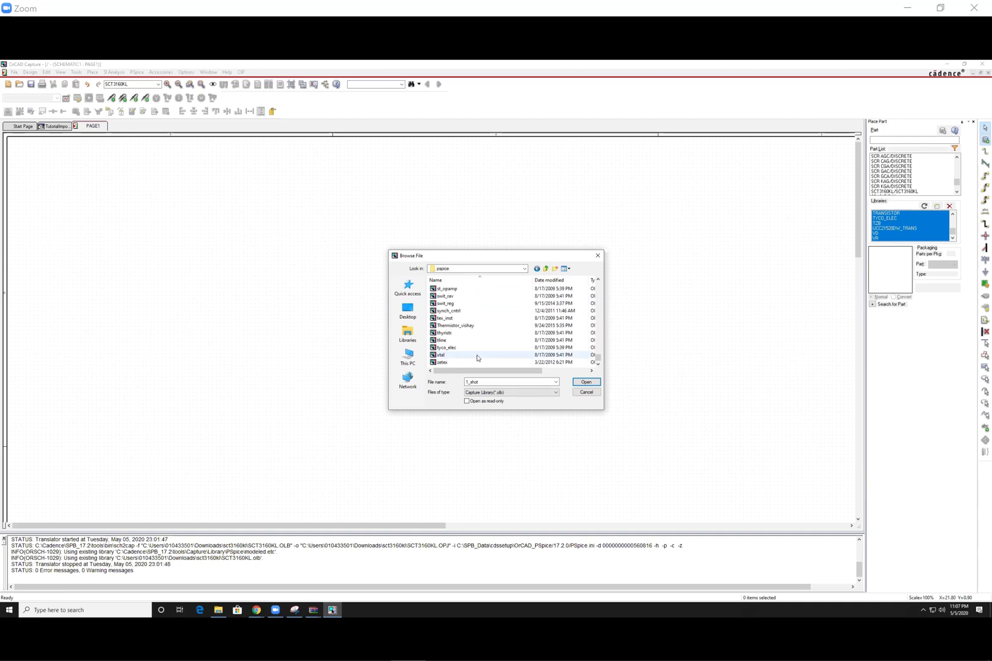
{"action": "scroll", "coordinate": [472, 342], "scroll_direction": "up", "scroll_amount": 15}
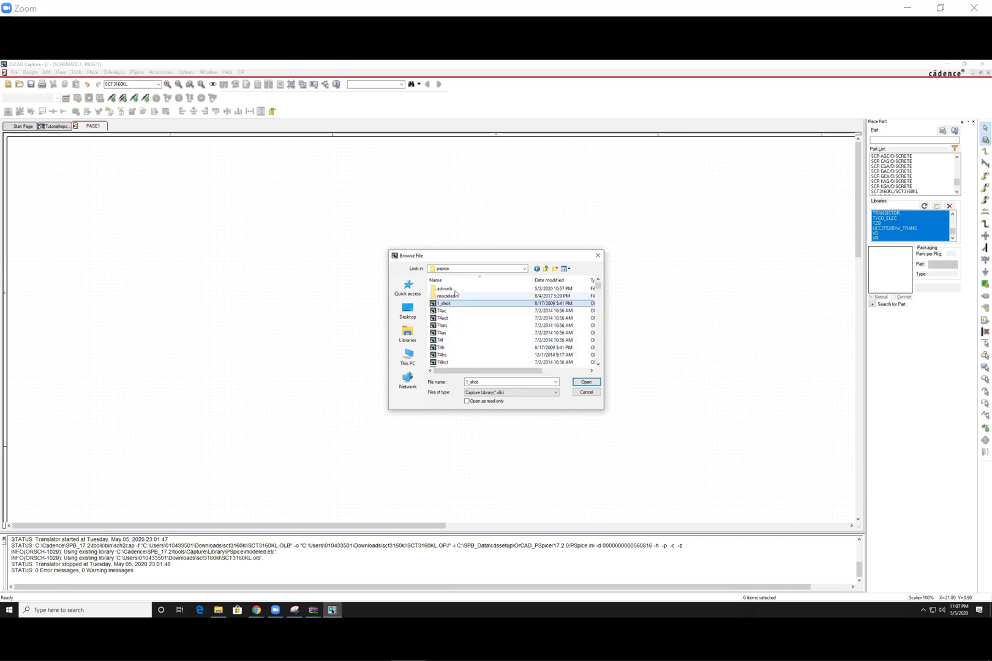
{"action": "double_click", "coordinate": [455, 289]}
{"action": "key", "text": "BackSpace"}
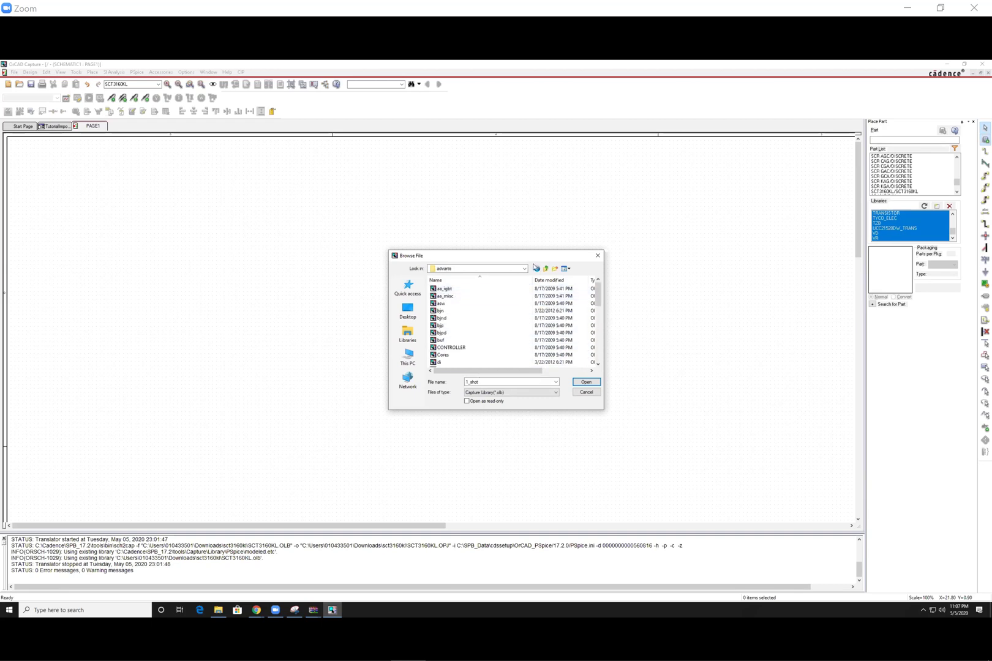
{"action": "double_click", "coordinate": [470, 297]}
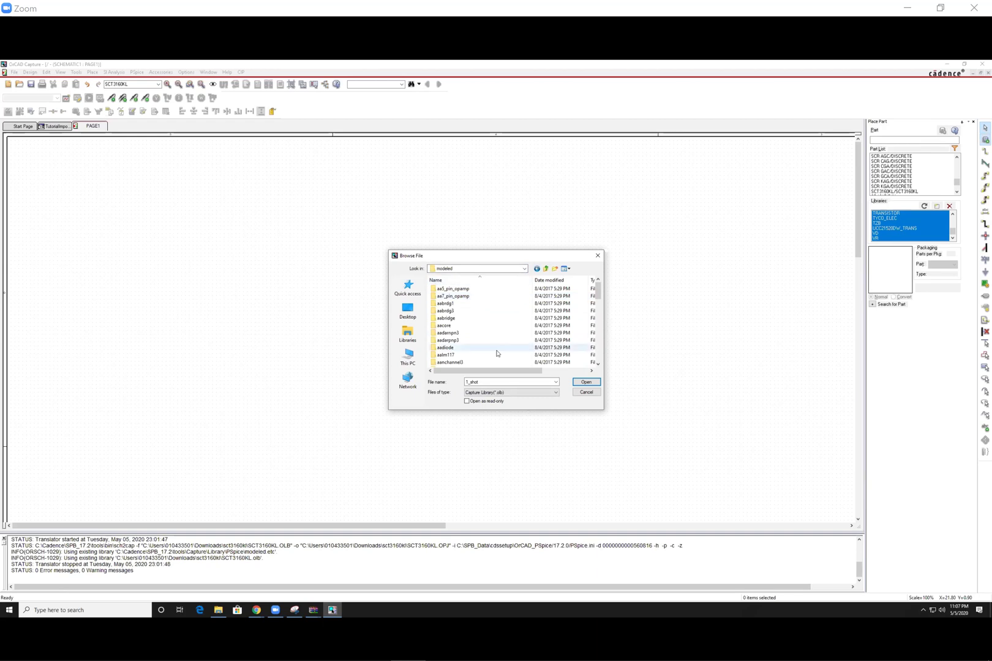
{"action": "scroll", "coordinate": [478, 349], "scroll_direction": "down", "scroll_amount": 10}
{"action": "double_click", "coordinate": [471, 330]}
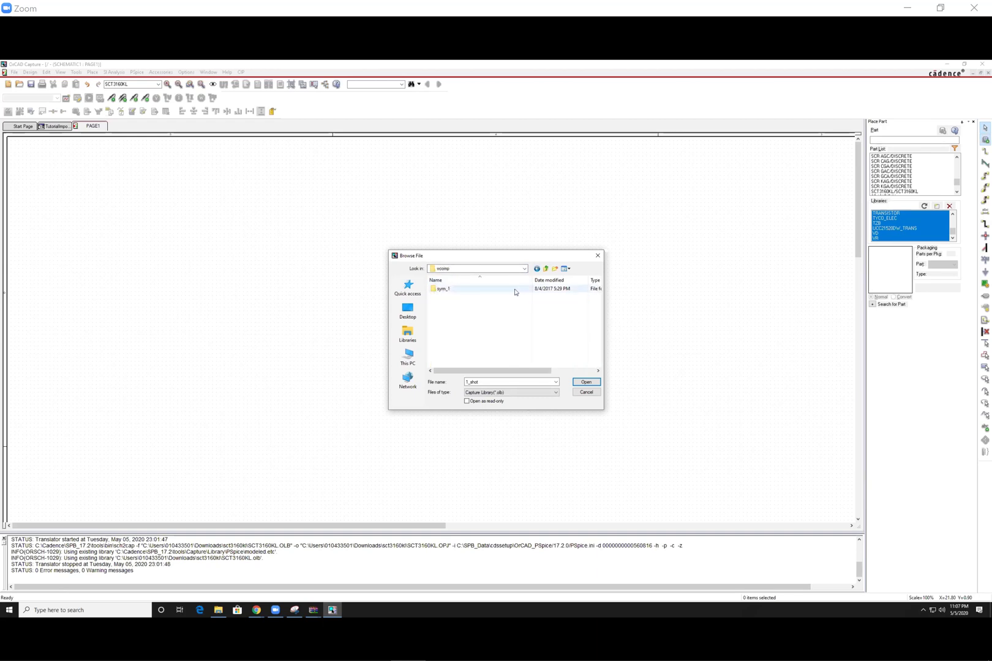
{"action": "double_click", "coordinate": [515, 289]}
{"action": "left_click", "coordinate": [536, 268]}
{"action": "left_click", "coordinate": [536, 269]}
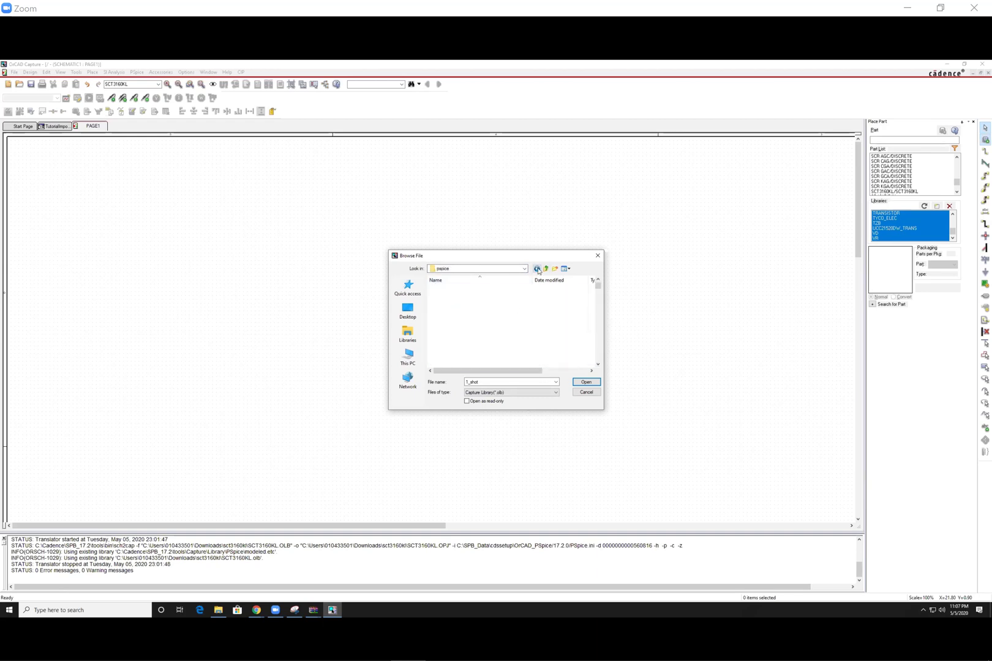
{"action": "left_click", "coordinate": [536, 269]}
{"action": "left_click", "coordinate": [458, 289]}
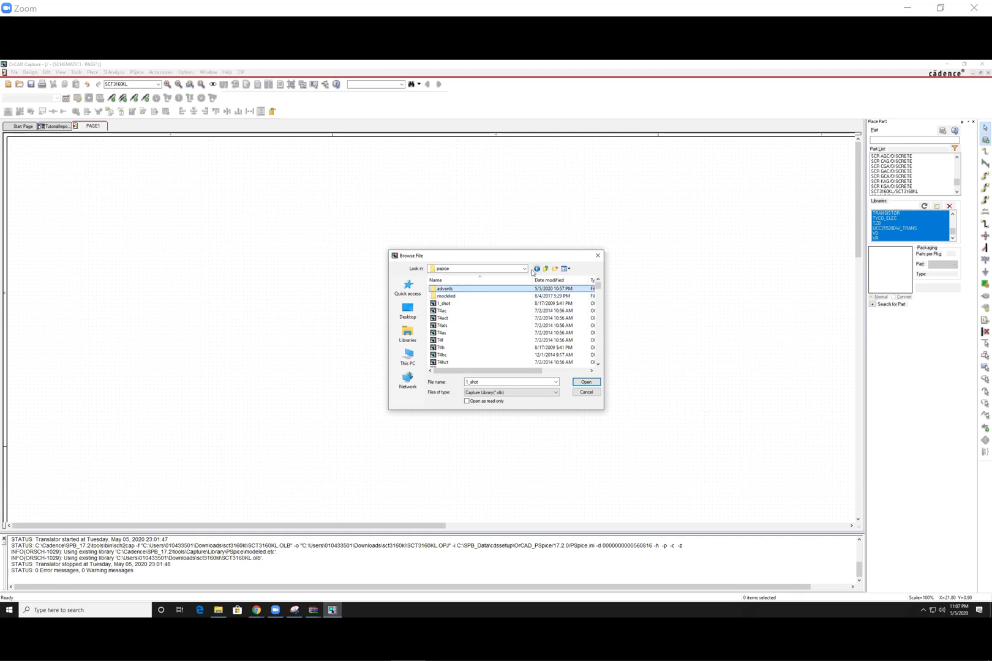
{"action": "double_click", "coordinate": [489, 292]}
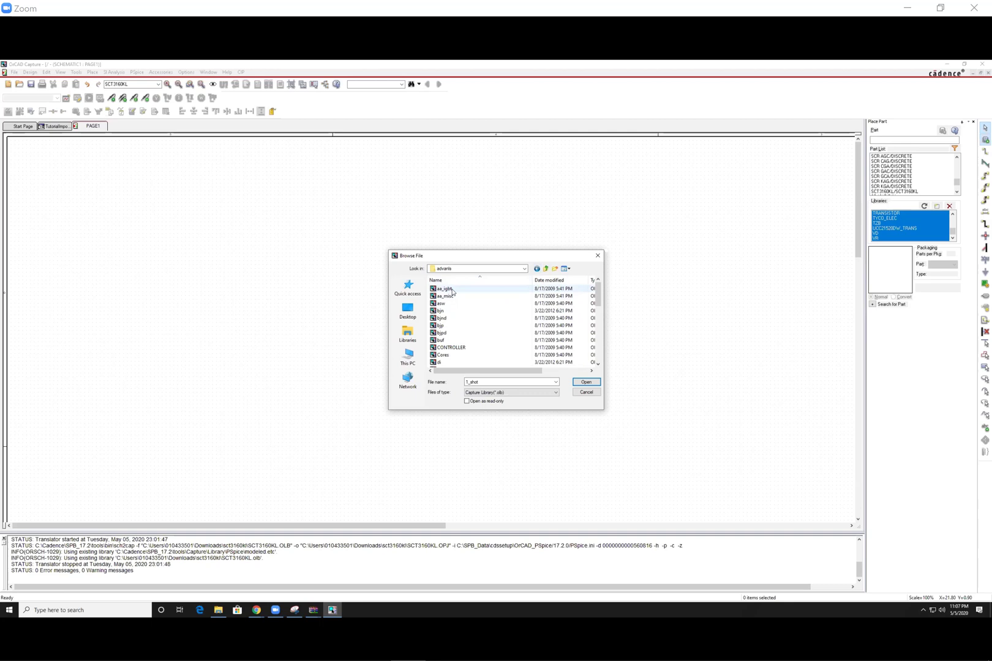
Select libraries aa_igbt through zener and add them to the Place Part list.
{"action": "left_click", "coordinate": [466, 291]}
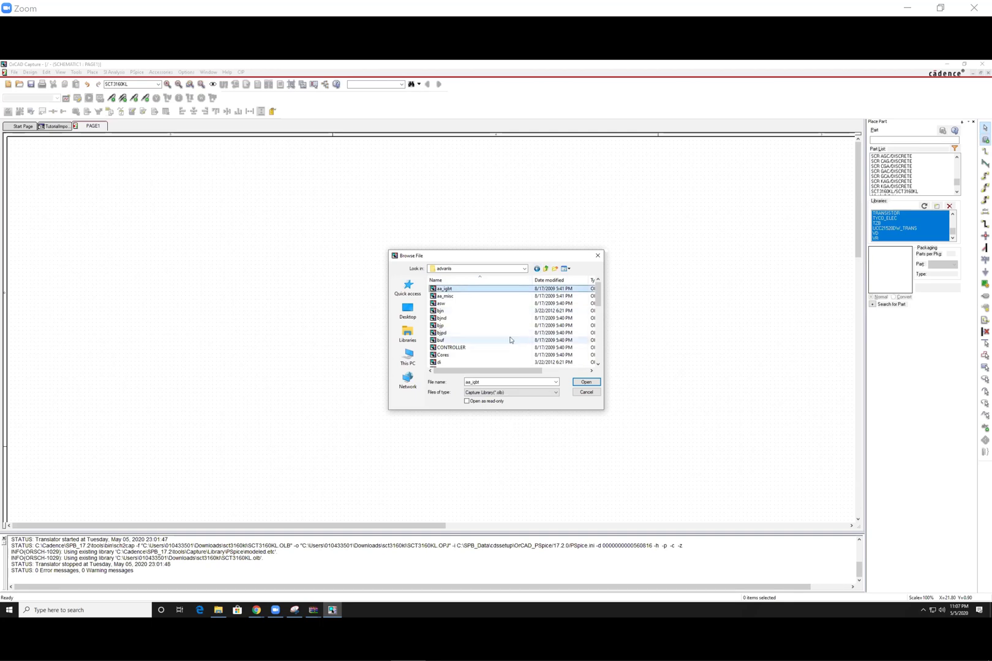
{"action": "scroll", "coordinate": [483, 348], "scroll_direction": "down", "scroll_amount": 15}
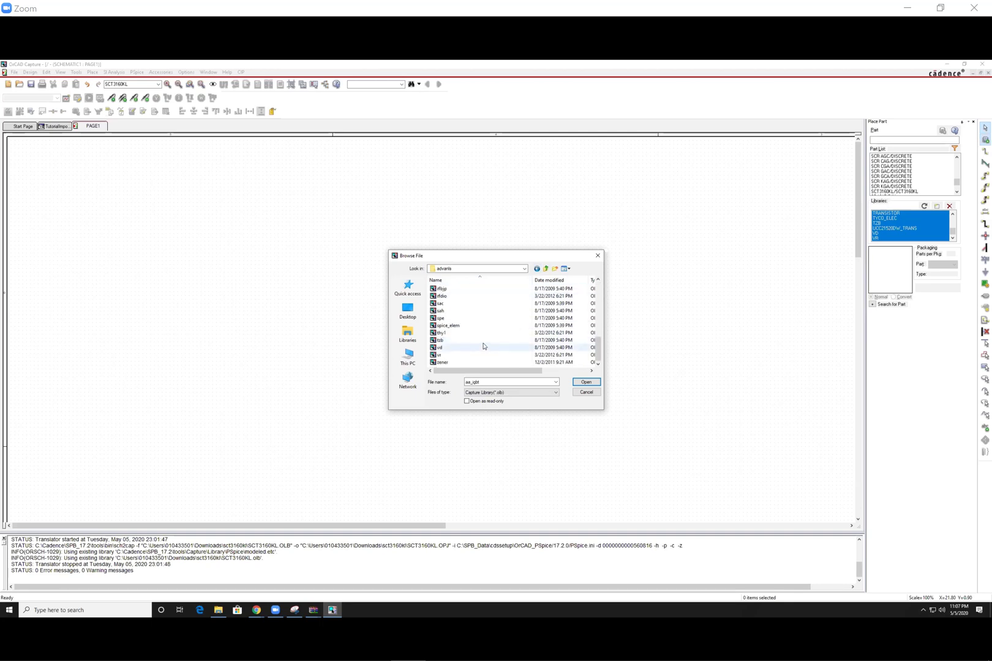
{"action": "left_click", "coordinate": [450, 364], "text": "shift"}
{"action": "scroll", "coordinate": [489, 340], "scroll_direction": "up", "scroll_amount": 15}
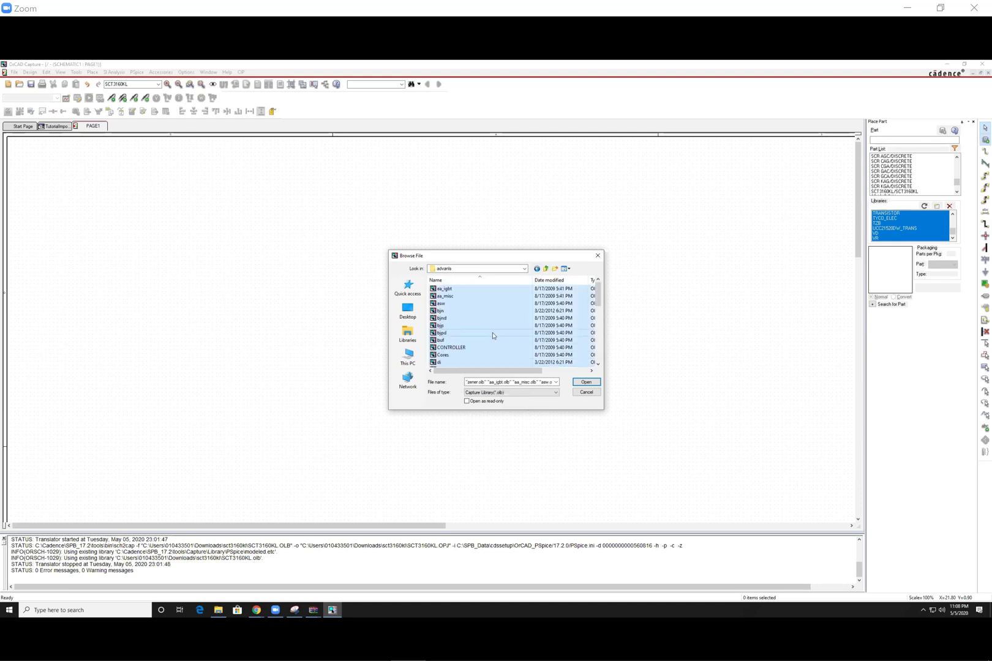
{"action": "left_click", "coordinate": [579, 382]}
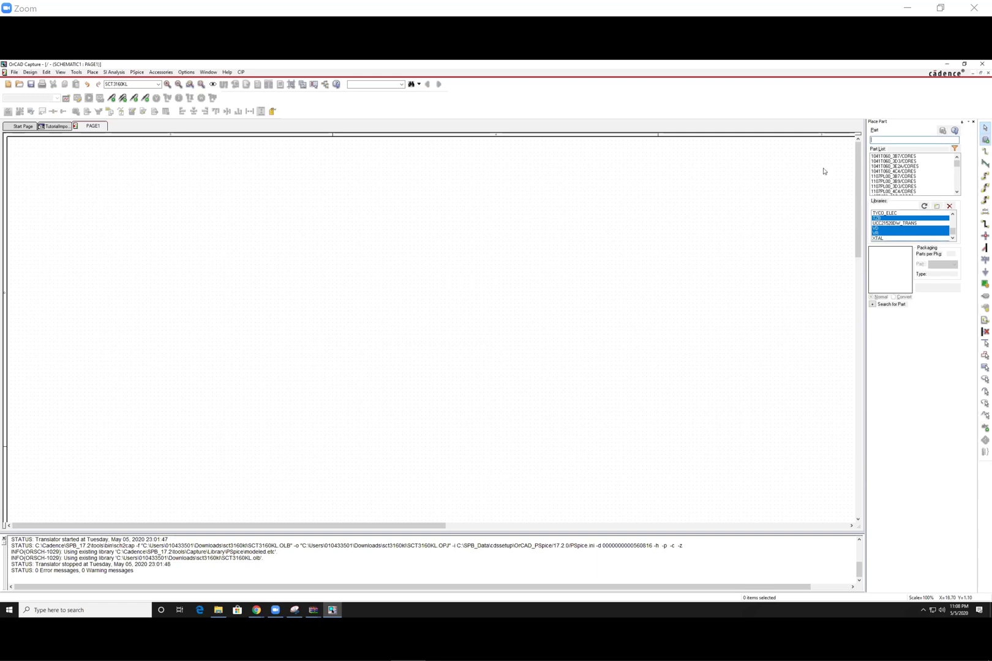
{"action": "scroll", "coordinate": [895, 225], "scroll_direction": "down", "scroll_amount": 1}
Bring Chrome forward and look over the TI UCC21520 and ROHM SCT3160KL tabs.
{"action": "scroll", "coordinate": [903, 229], "scroll_direction": "up", "scroll_amount": 8}
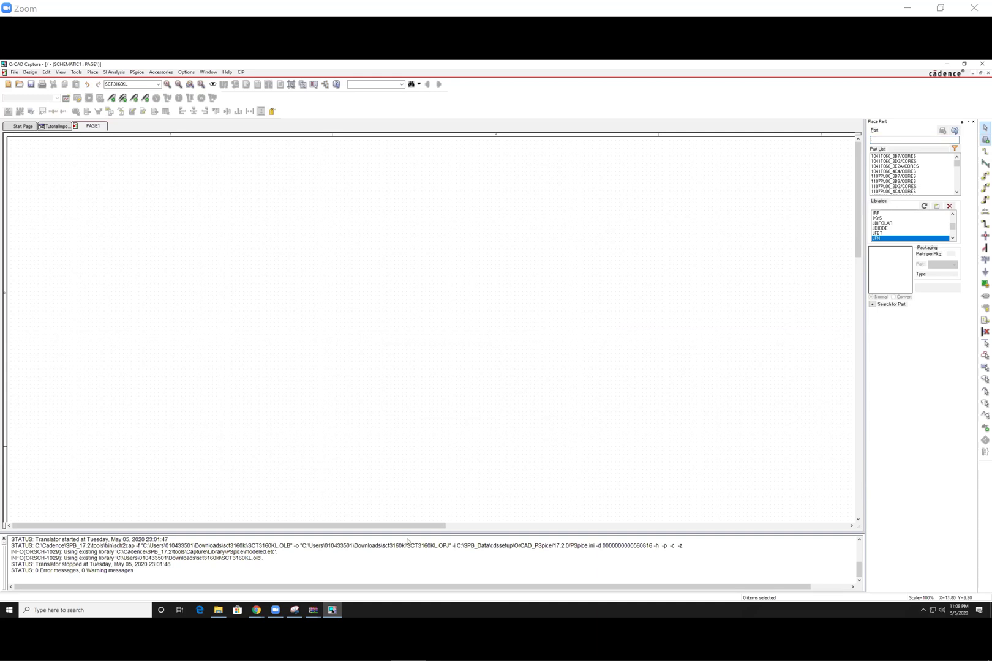
{"action": "mouse_move", "coordinate": [254, 608]}
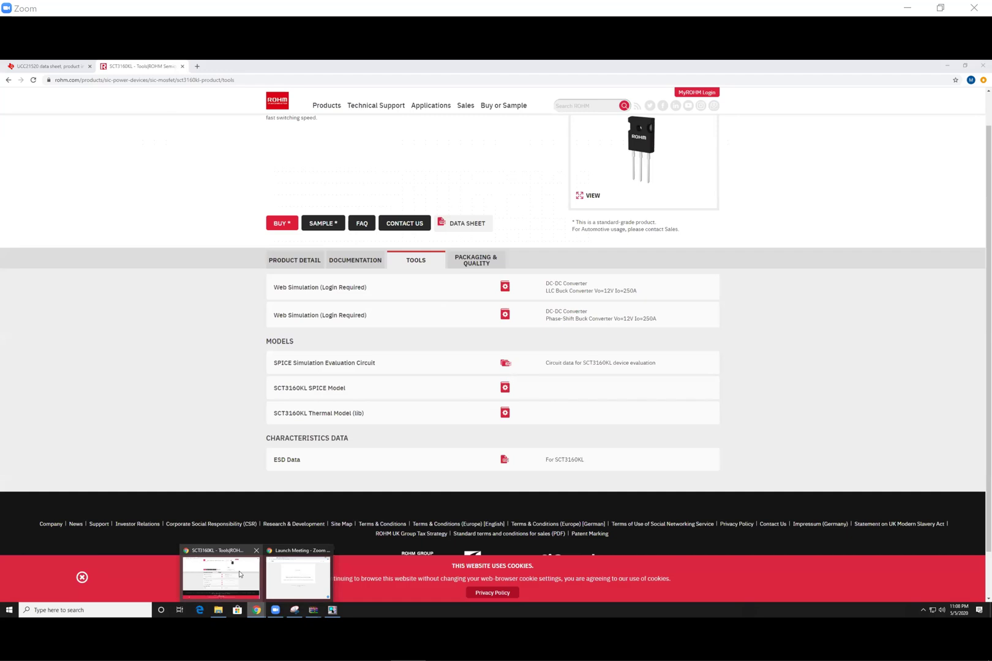
{"action": "left_click", "coordinate": [233, 578]}
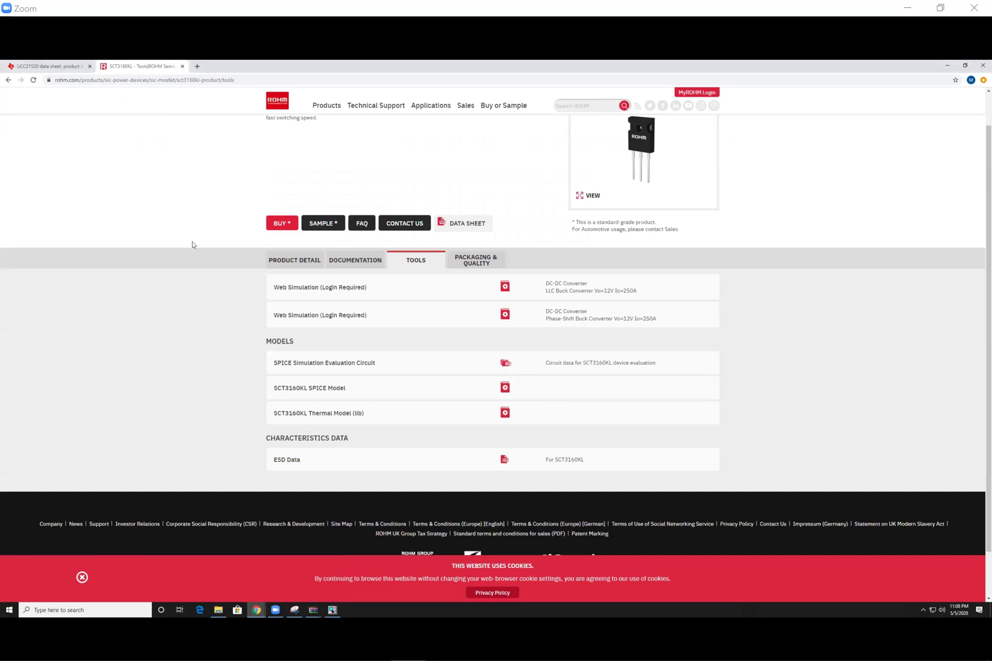
{"action": "left_click", "coordinate": [51, 68]}
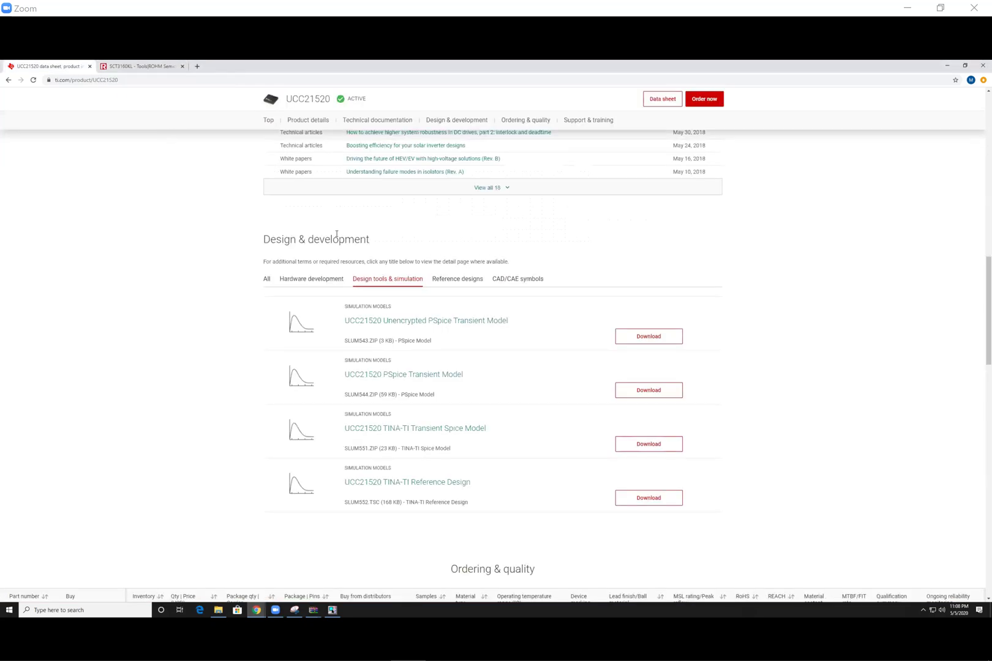
{"action": "scroll", "coordinate": [340, 235], "scroll_direction": "up", "scroll_amount": 6}
{"action": "scroll", "coordinate": [348, 237], "scroll_direction": "up", "scroll_amount": 5}
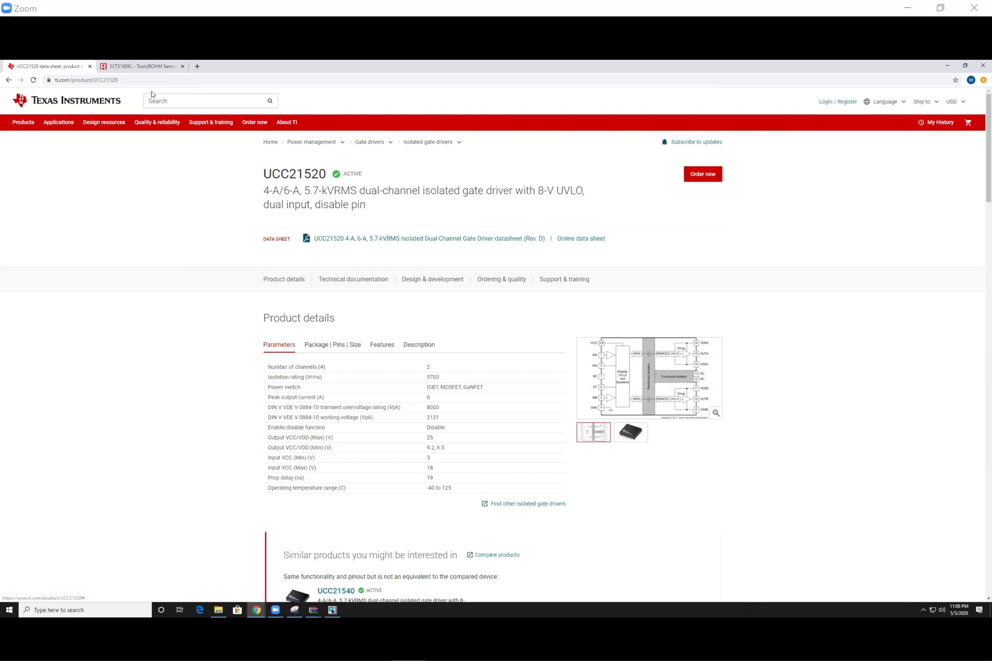
{"action": "left_click", "coordinate": [147, 67]}
{"action": "scroll", "coordinate": [268, 90], "scroll_direction": "up", "scroll_amount": 2}
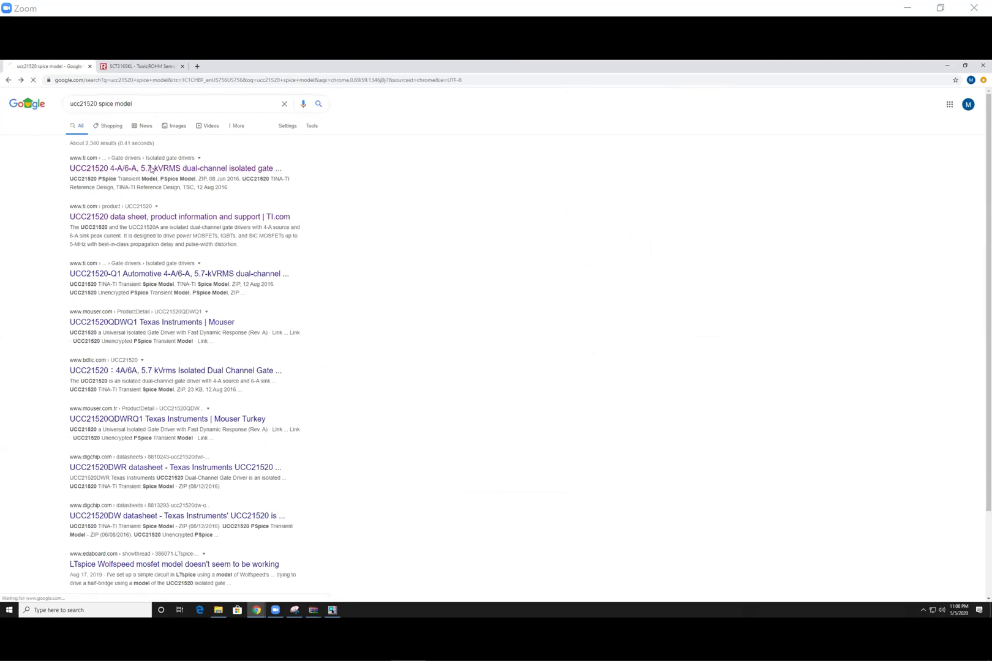
Open the UCC21520 product page on TI.com and view its simulation models, then return to ROHM's tab.
{"action": "left_click", "coordinate": [276, 216]}
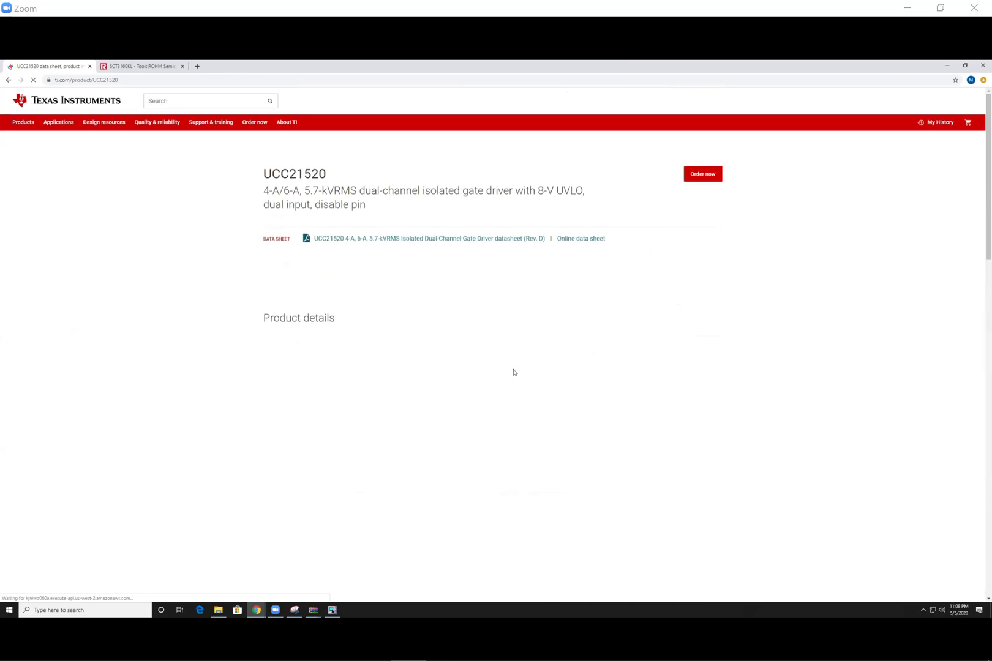
{"action": "scroll", "coordinate": [487, 334], "scroll_direction": "down", "scroll_amount": 7}
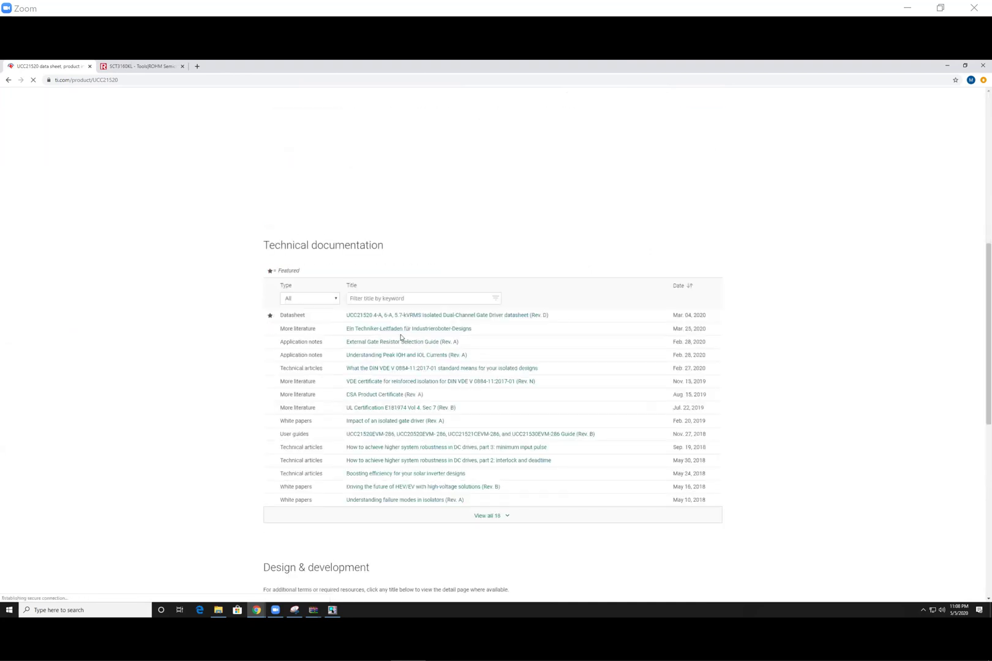
{"action": "scroll", "coordinate": [498, 288], "scroll_direction": "down", "scroll_amount": 5}
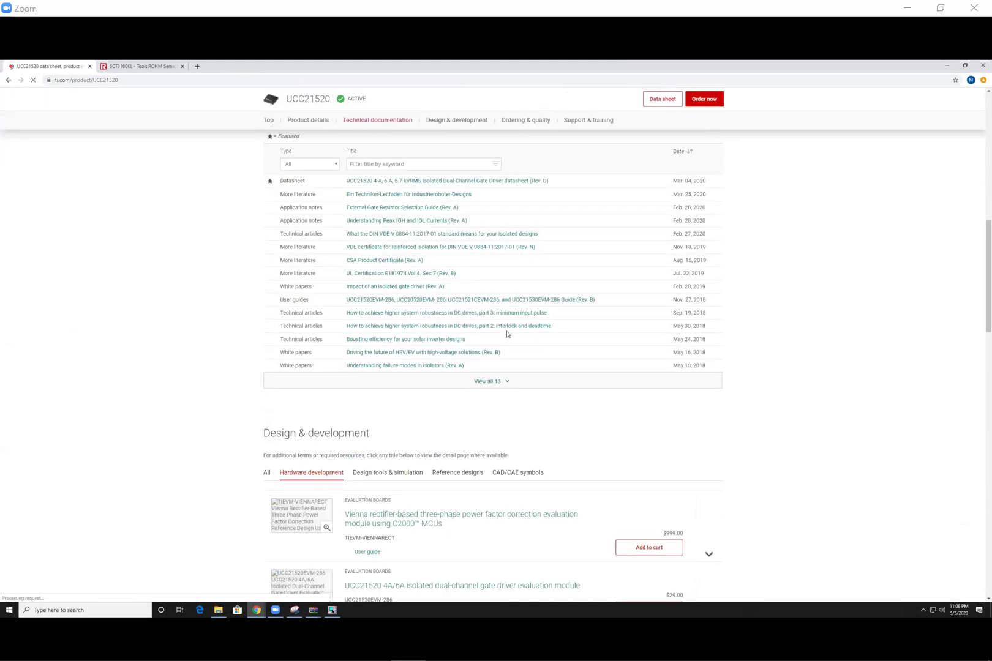
{"action": "left_click", "coordinate": [398, 479]}
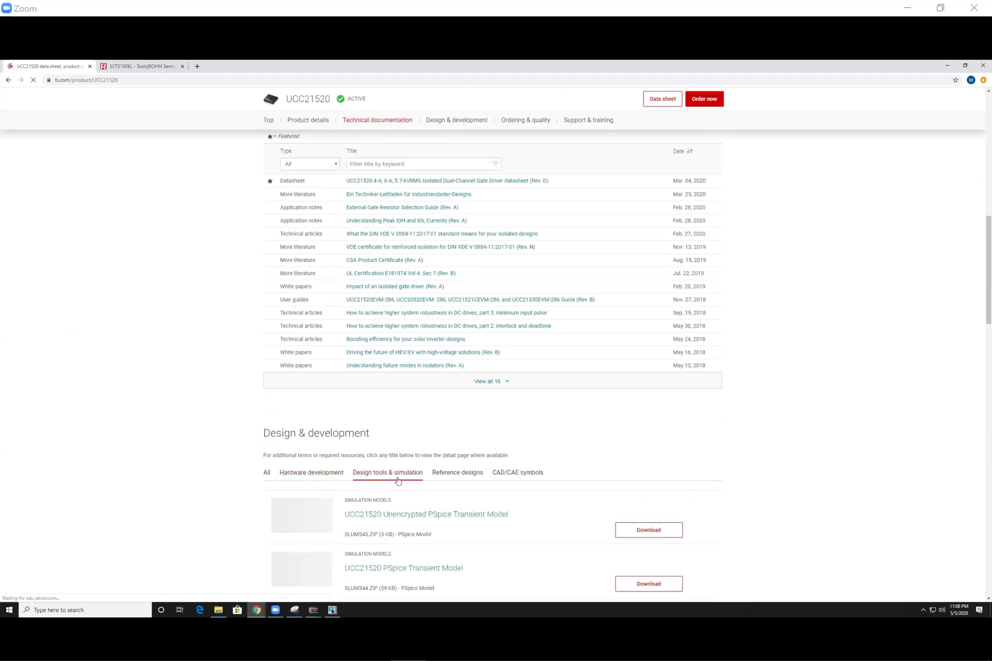
{"action": "scroll", "coordinate": [397, 483], "scroll_direction": "down", "scroll_amount": 2}
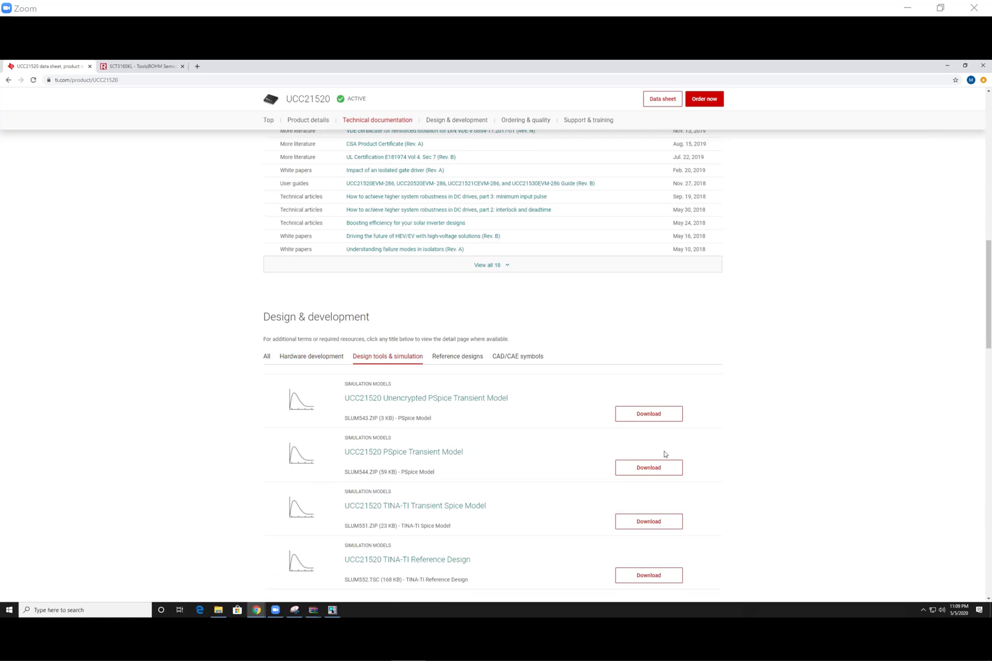
{"action": "left_click", "coordinate": [145, 67]}
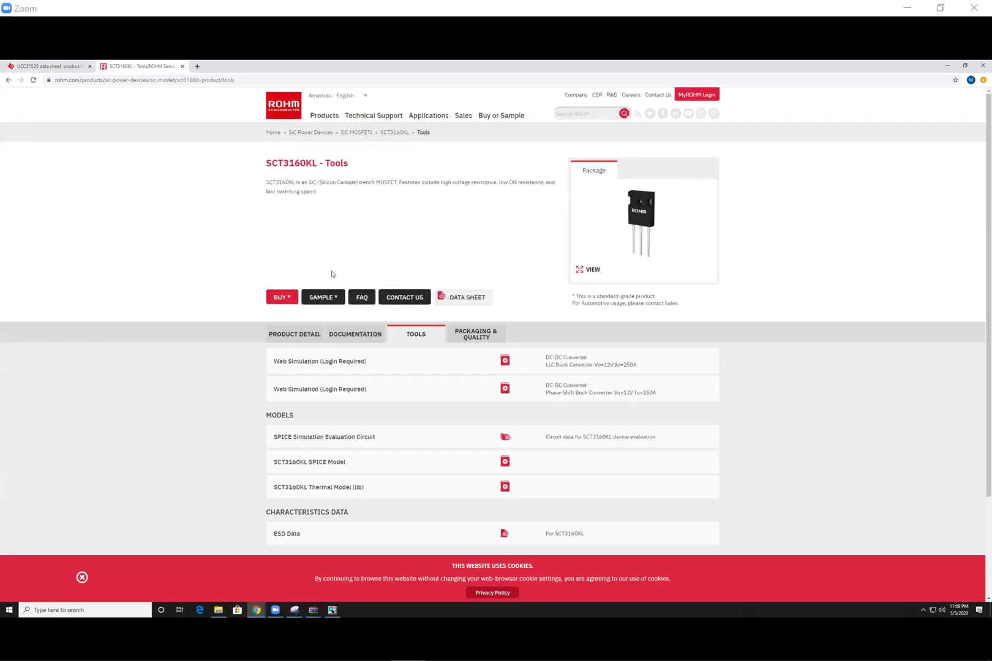
{"action": "left_click", "coordinate": [8, 79]}
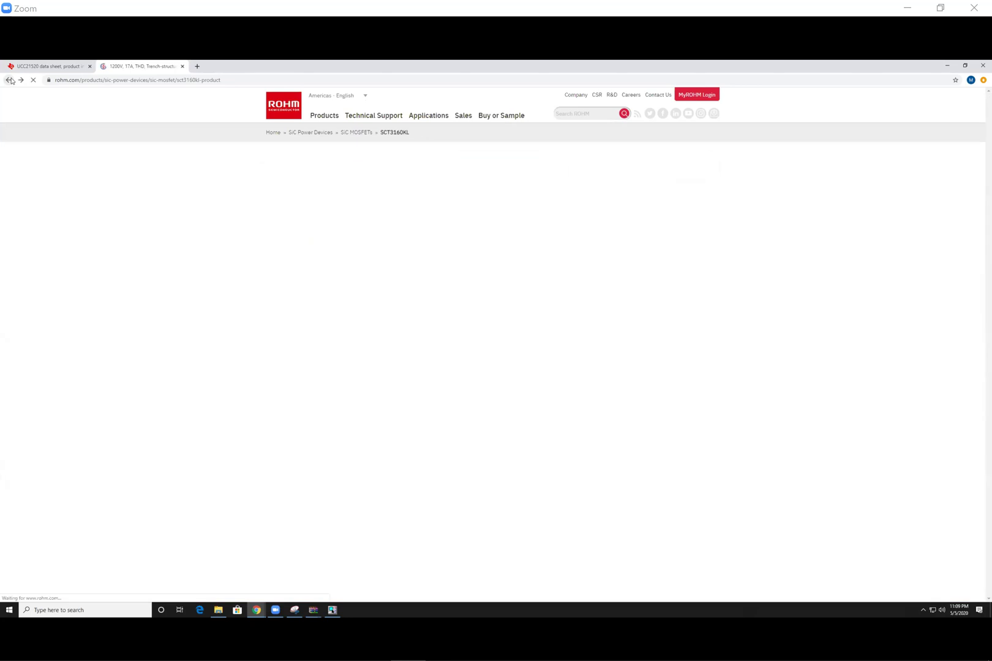
{"action": "left_click", "coordinate": [9, 80]}
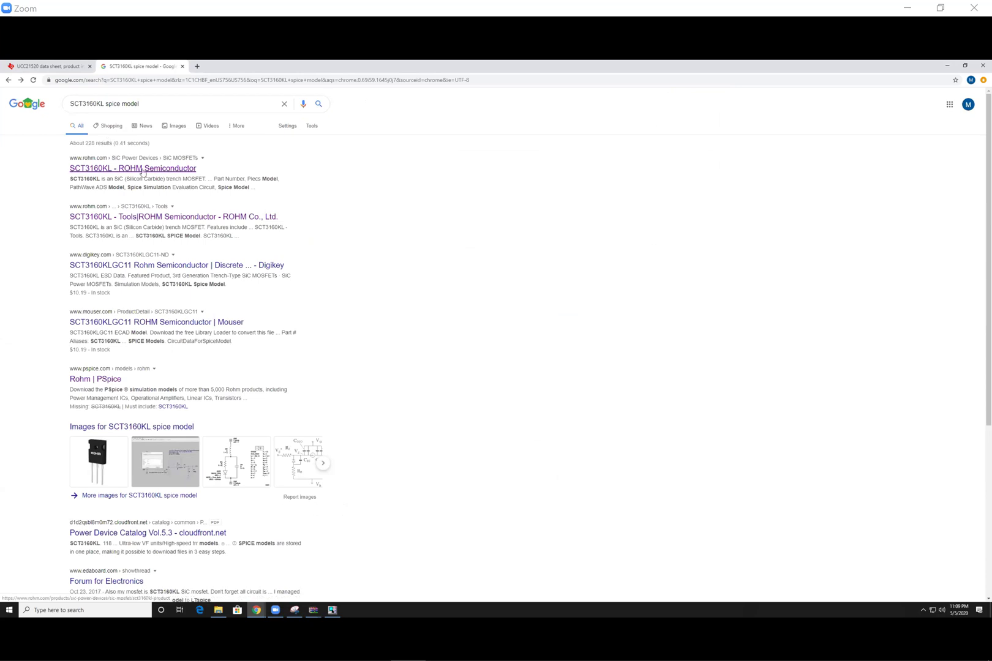
{"action": "left_click", "coordinate": [171, 169]}
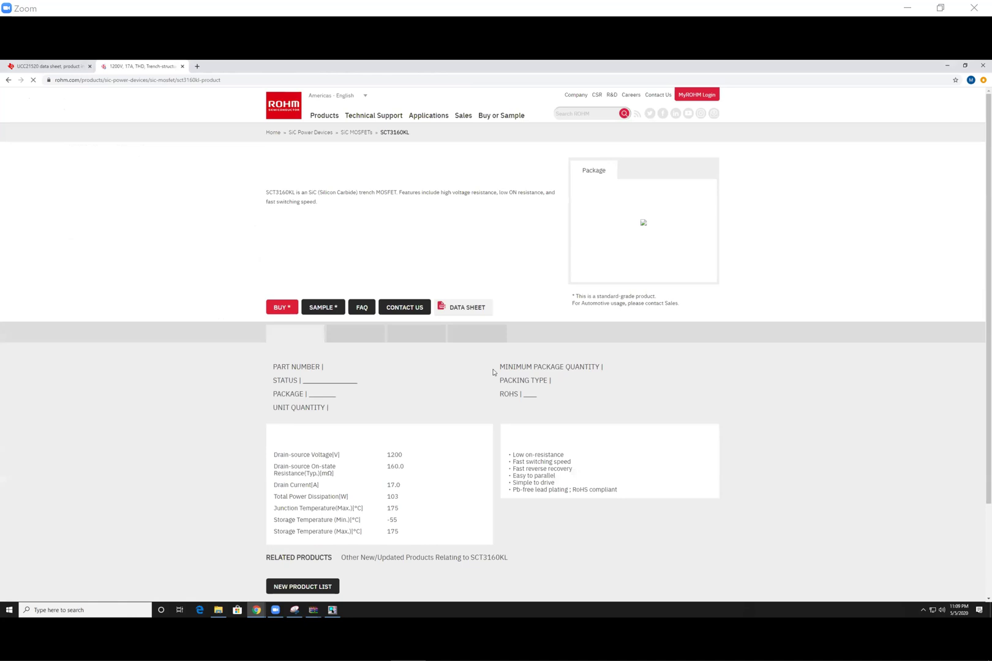
{"action": "scroll", "coordinate": [493, 367], "scroll_direction": "down", "scroll_amount": 4}
{"action": "scroll", "coordinate": [471, 159], "scroll_direction": "up", "scroll_amount": 2}
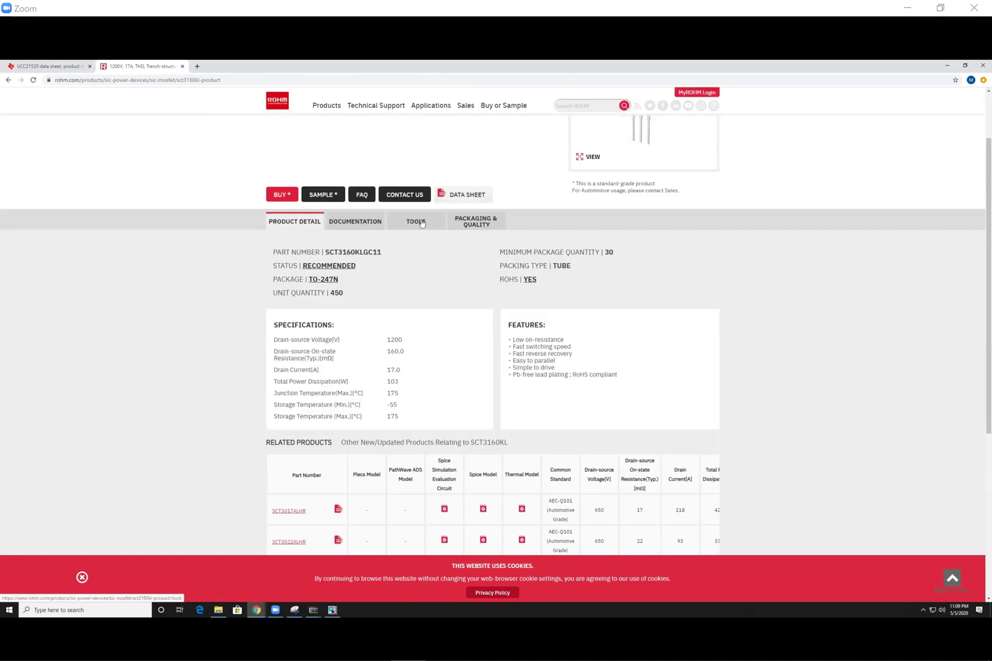
{"action": "left_click", "coordinate": [421, 223]}
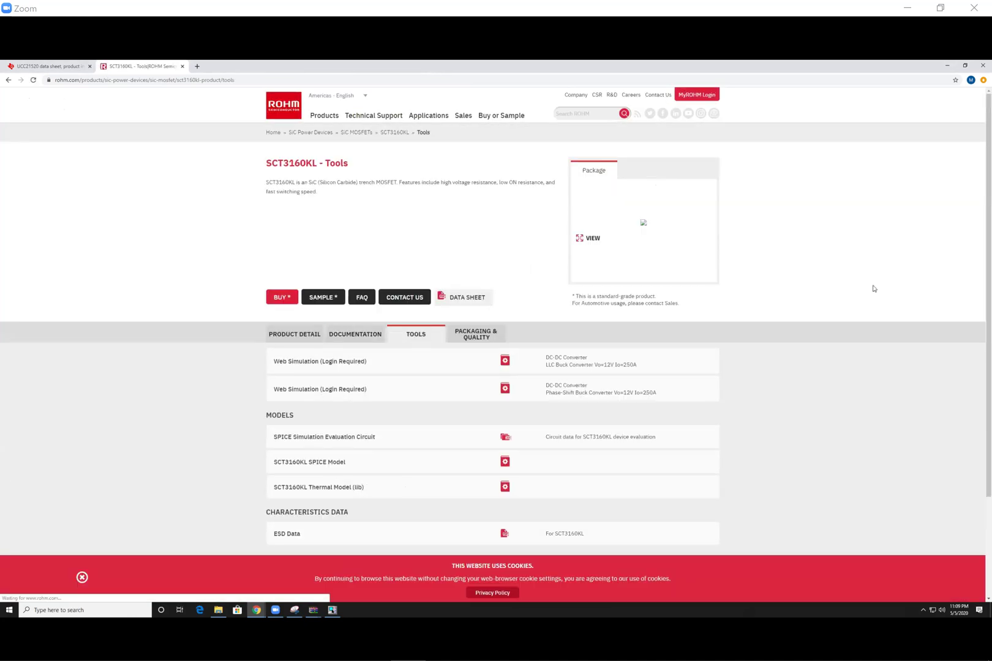
{"action": "scroll", "coordinate": [463, 375], "scroll_direction": "down", "scroll_amount": 1}
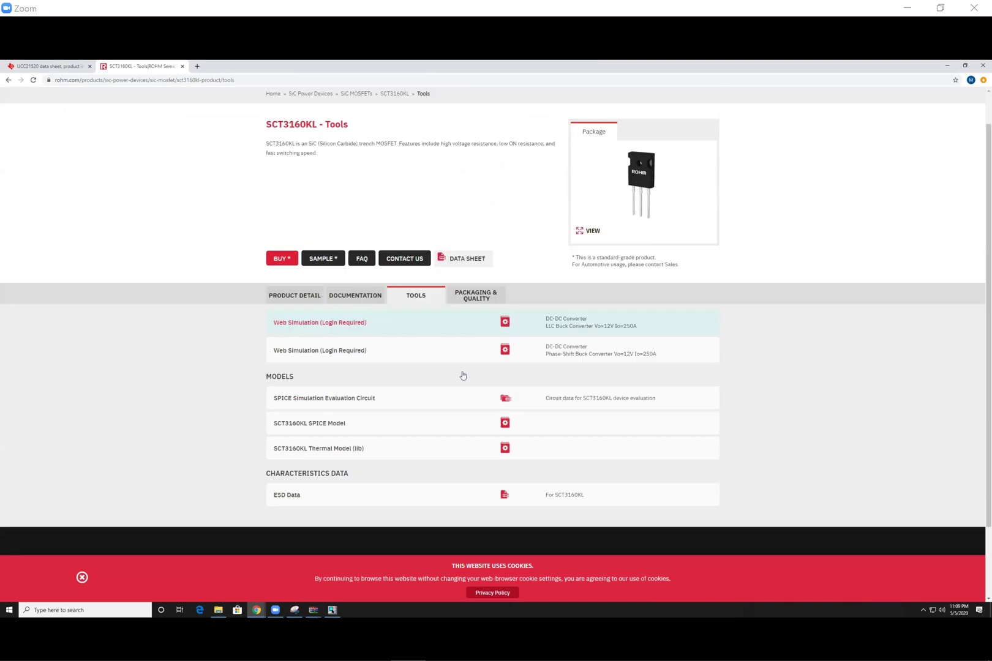
{"action": "scroll", "coordinate": [394, 430], "scroll_direction": "down", "scroll_amount": 2}
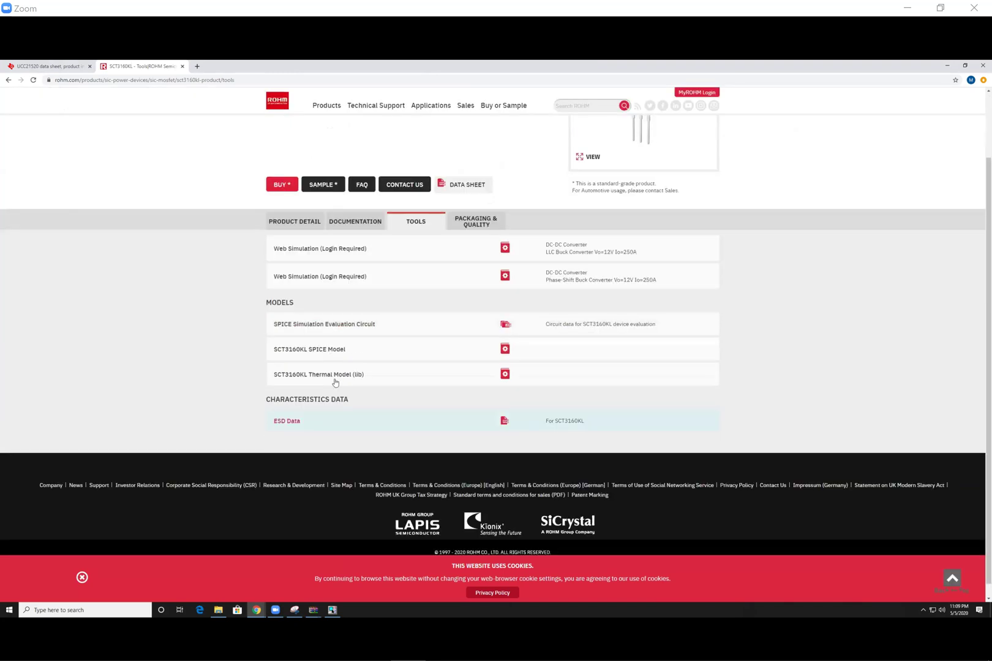
{"action": "left_click", "coordinate": [396, 350]}
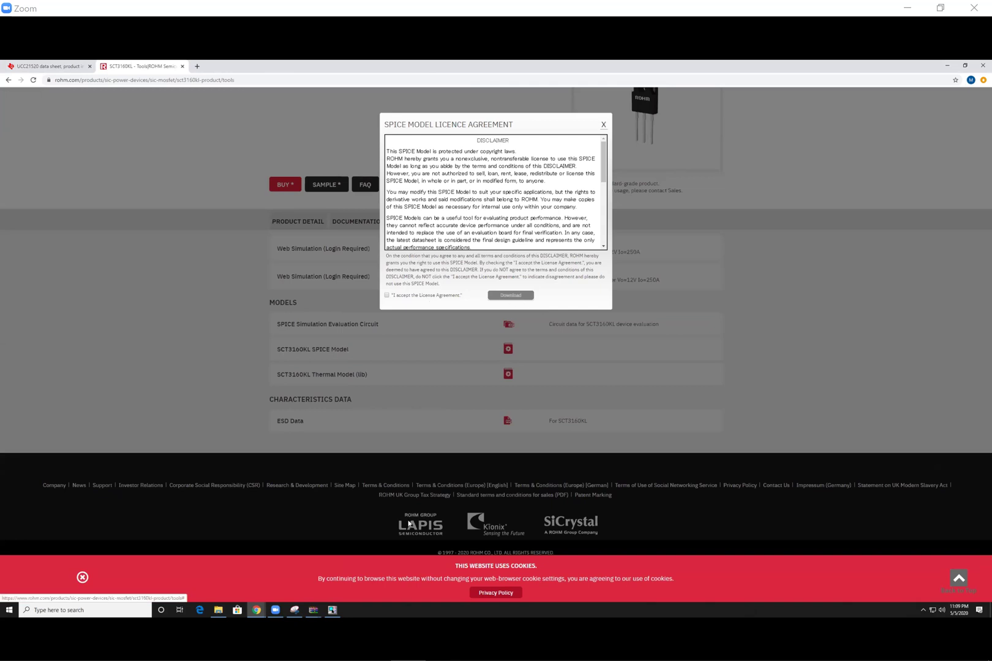
{"action": "left_click", "coordinate": [603, 125]}
{"action": "scroll", "coordinate": [765, 282], "scroll_direction": "up", "scroll_amount": 2}
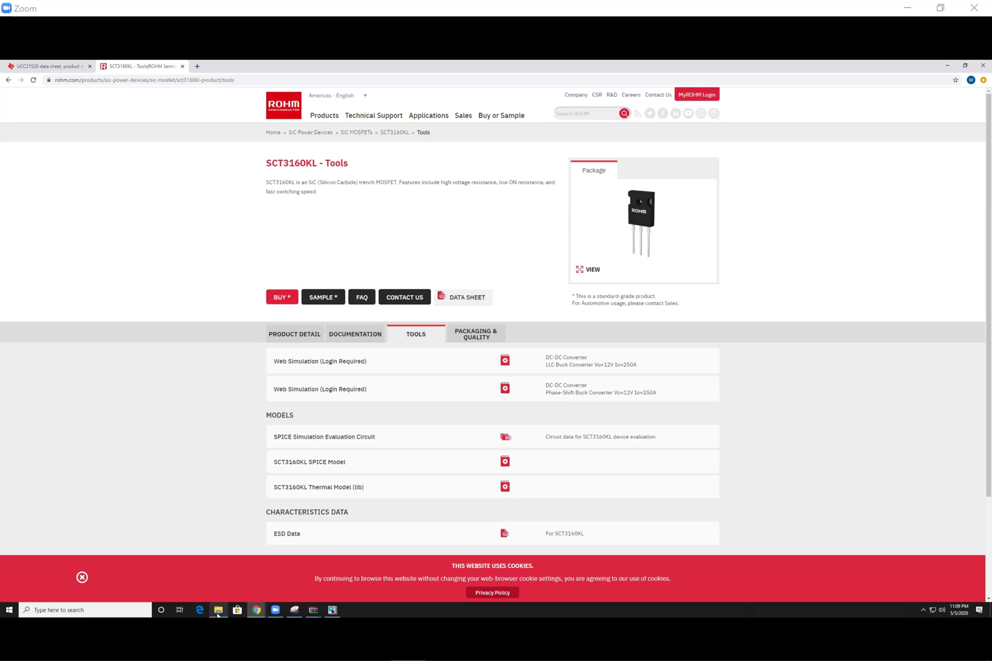
Check Downloads\sct3160kl and SLUM544 (3)\UCC21520_PSPICE_TRANS for OLB files, then return to OrCAD Capture.
{"action": "left_click", "coordinate": [218, 610]}
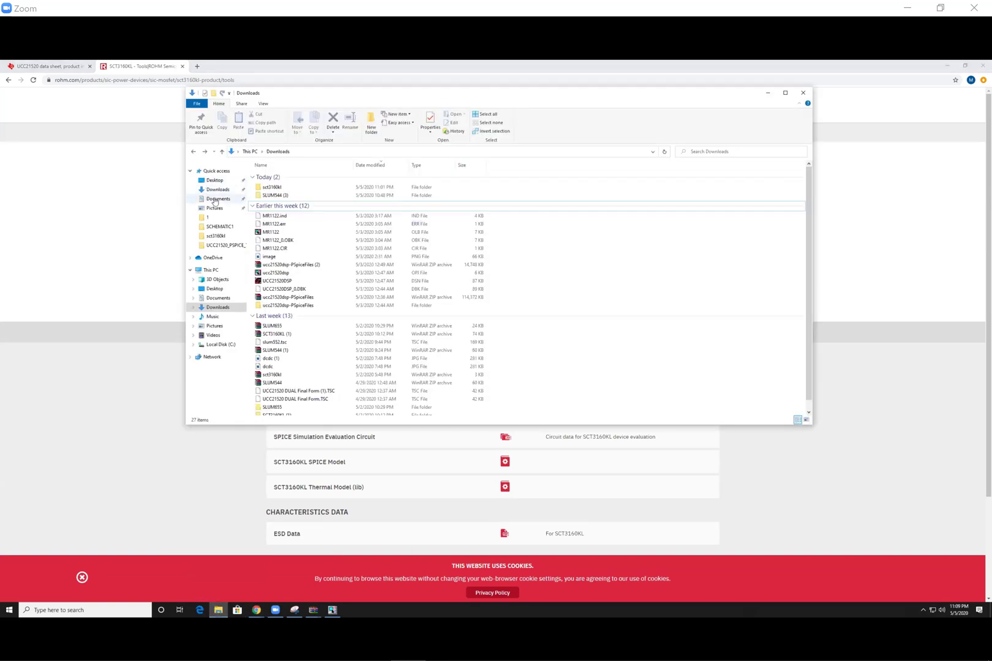
{"action": "left_click", "coordinate": [214, 190]}
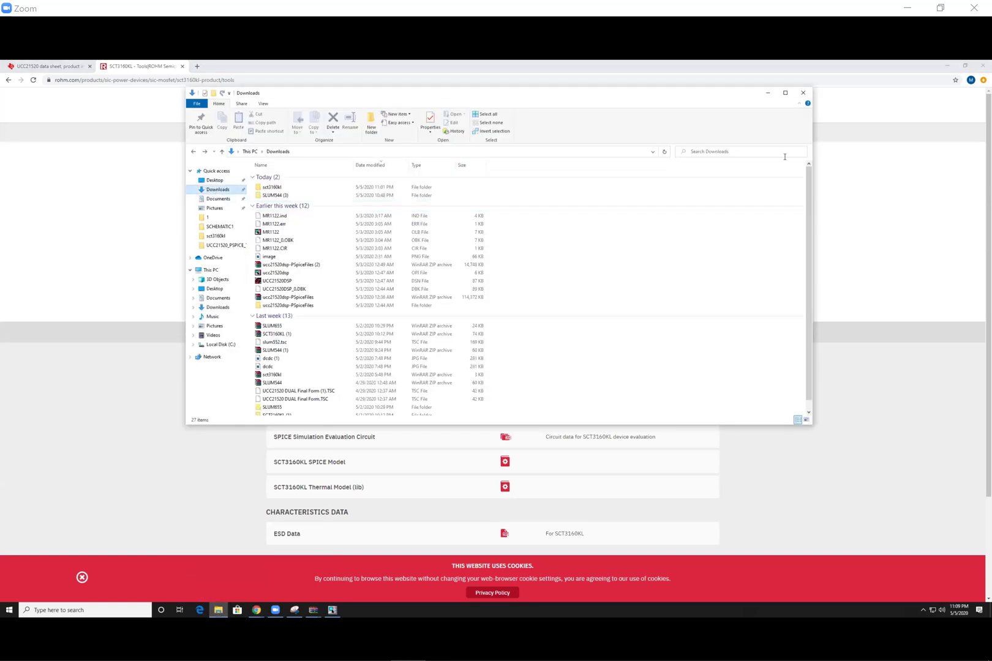
{"action": "double_click", "coordinate": [272, 187]}
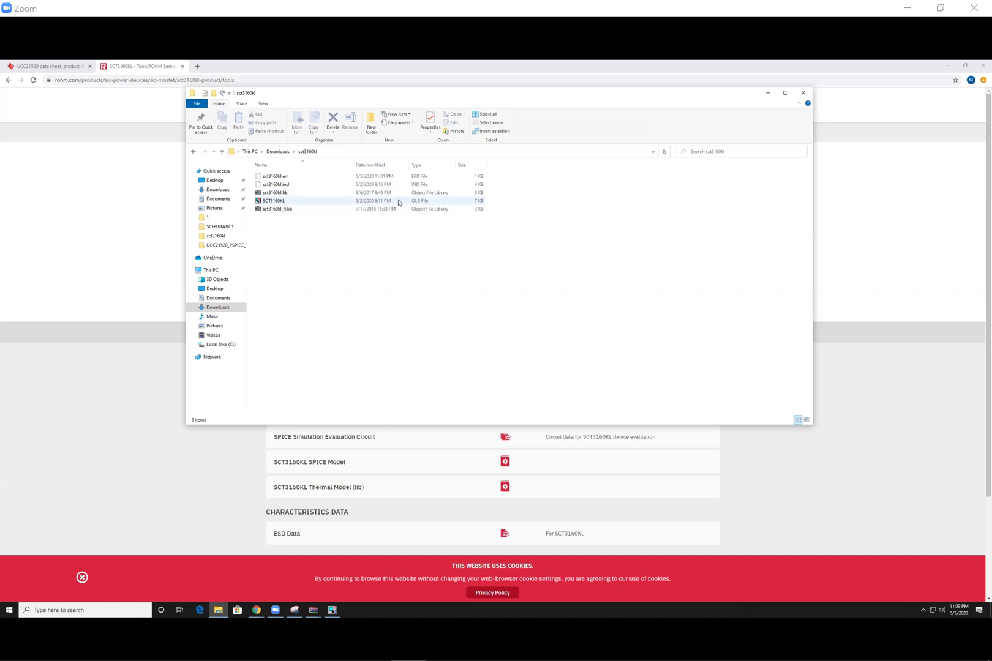
{"action": "left_click", "coordinate": [194, 153]}
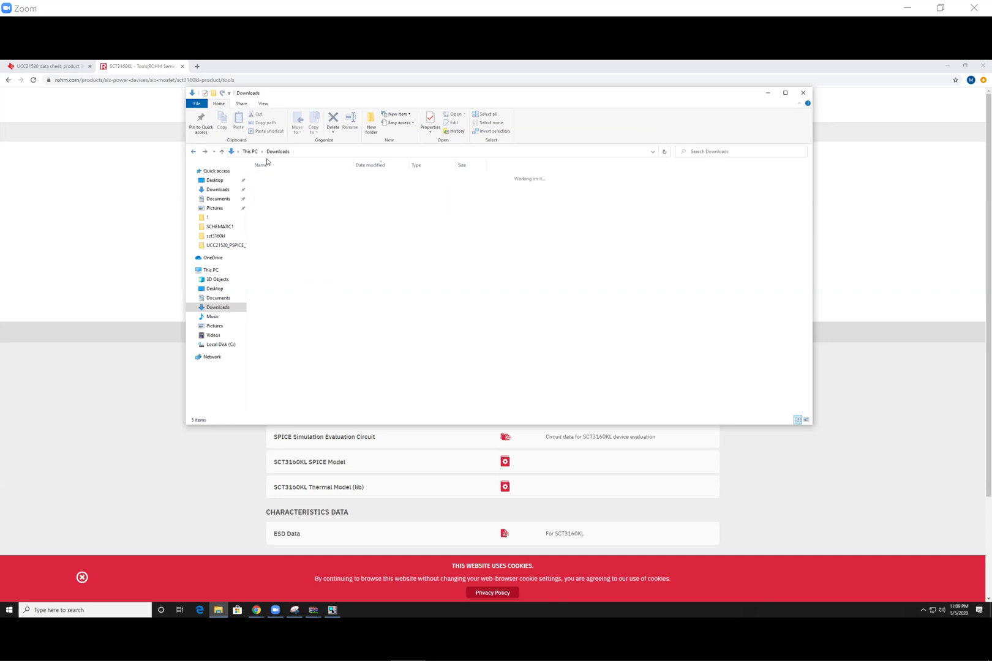
{"action": "double_click", "coordinate": [285, 188]}
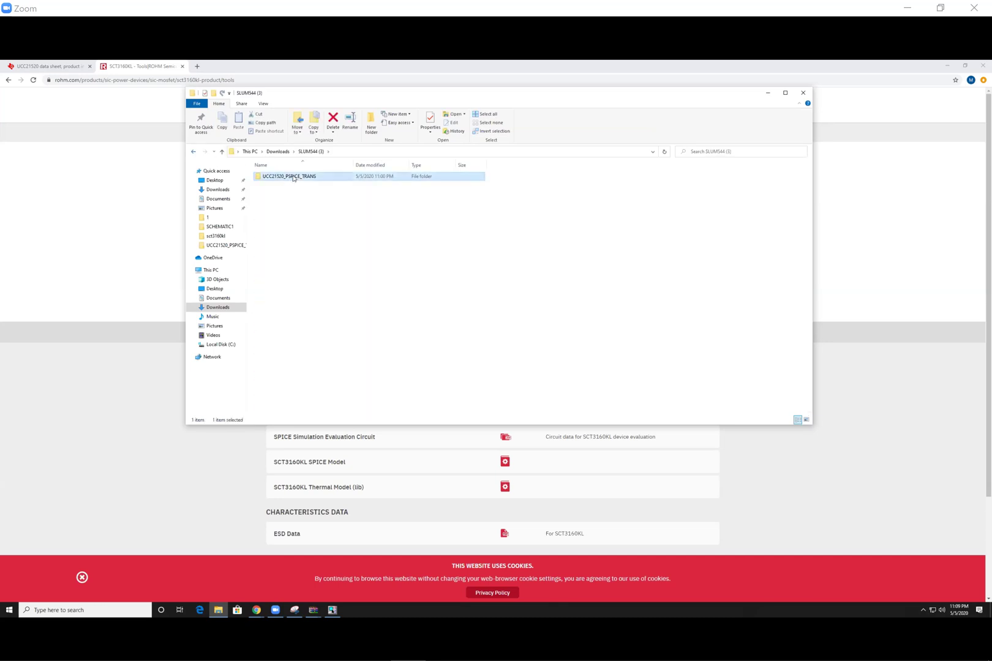
{"action": "double_click", "coordinate": [288, 177]}
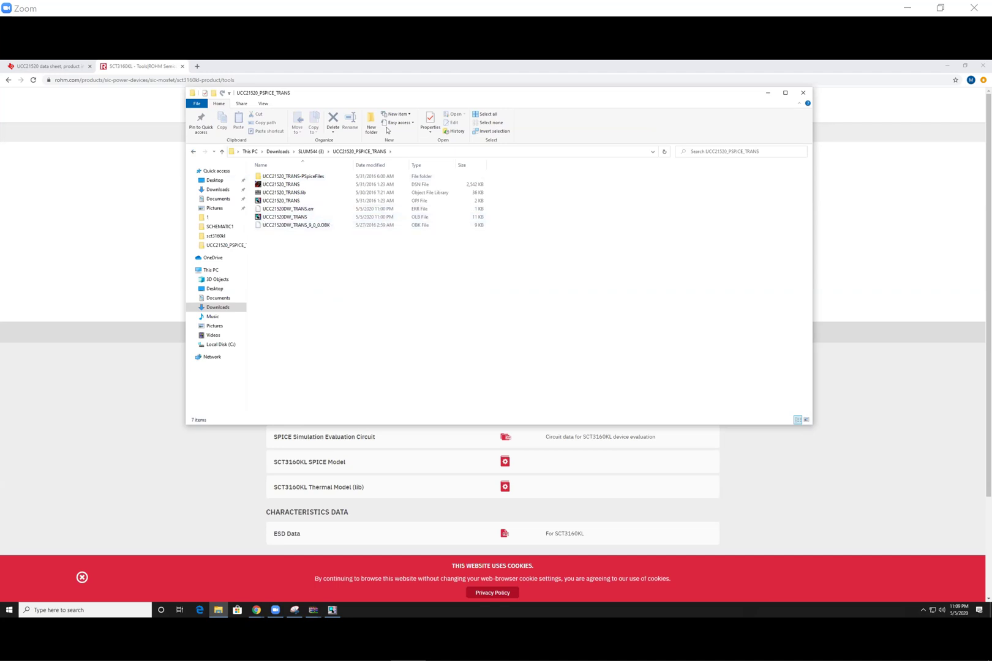
{"action": "left_click", "coordinate": [332, 610]}
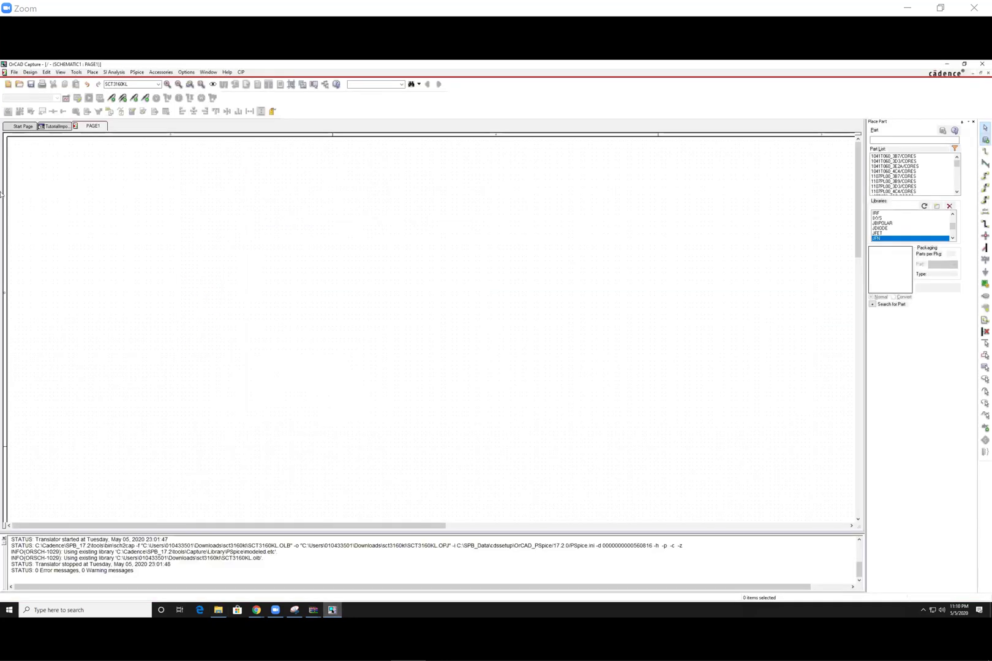
Start a File > Import > PSpice import and browse up to the Downloads folder's file type list.
{"action": "left_click", "coordinate": [15, 72]}
{"action": "mouse_move", "coordinate": [32, 149]}
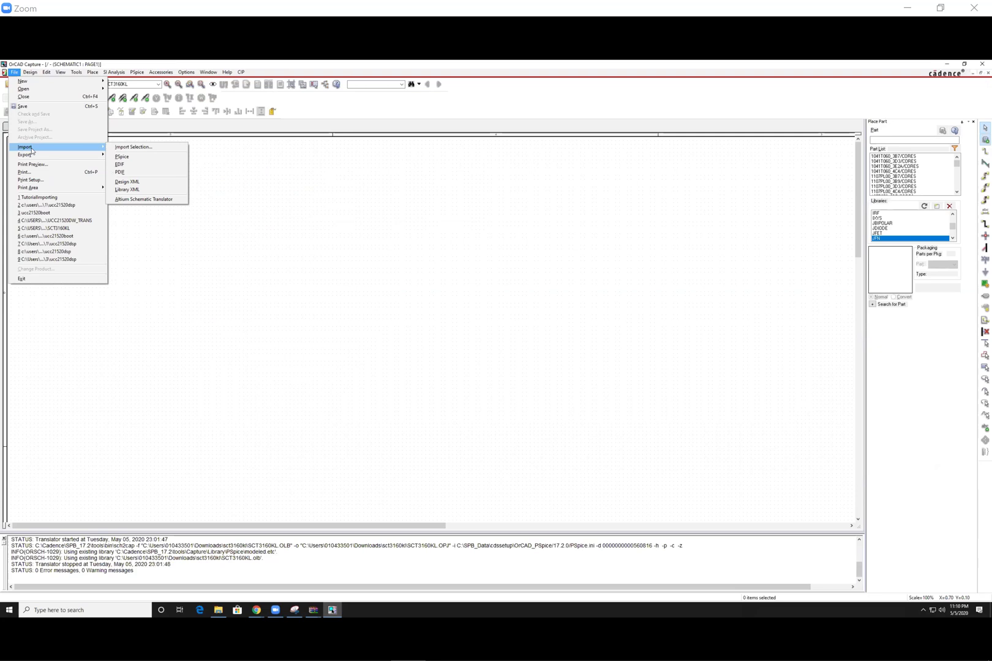
{"action": "left_click", "coordinate": [140, 159]}
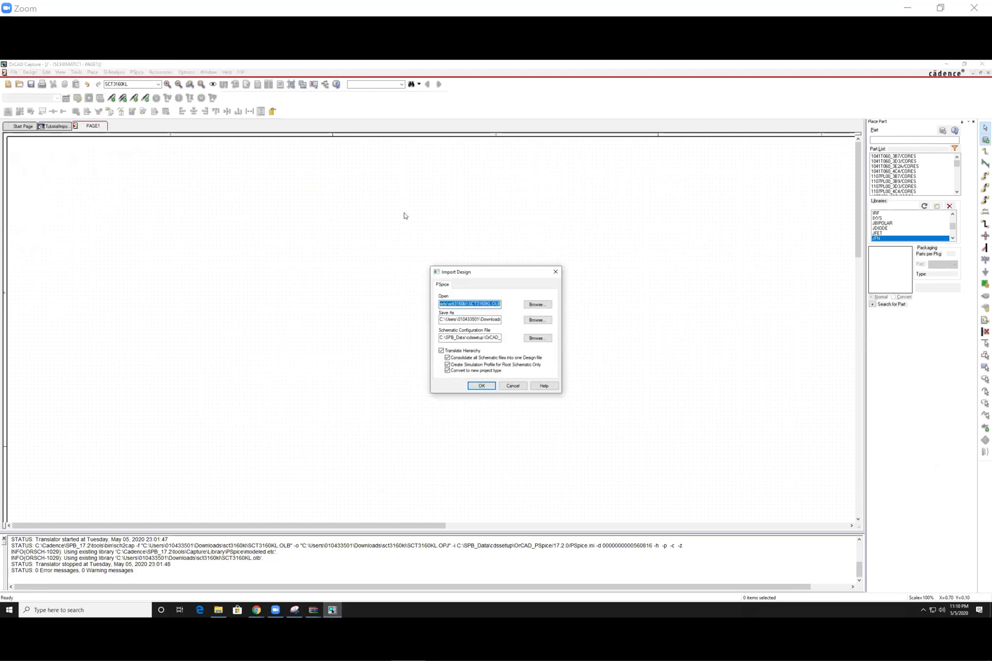
{"action": "left_click", "coordinate": [537, 305]}
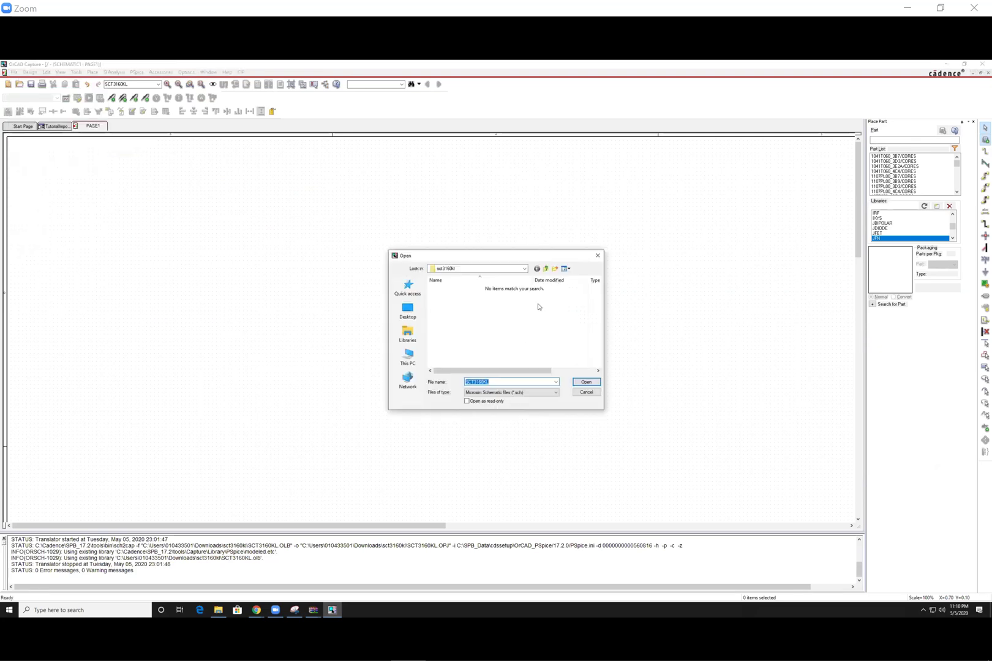
{"action": "left_click", "coordinate": [544, 269]}
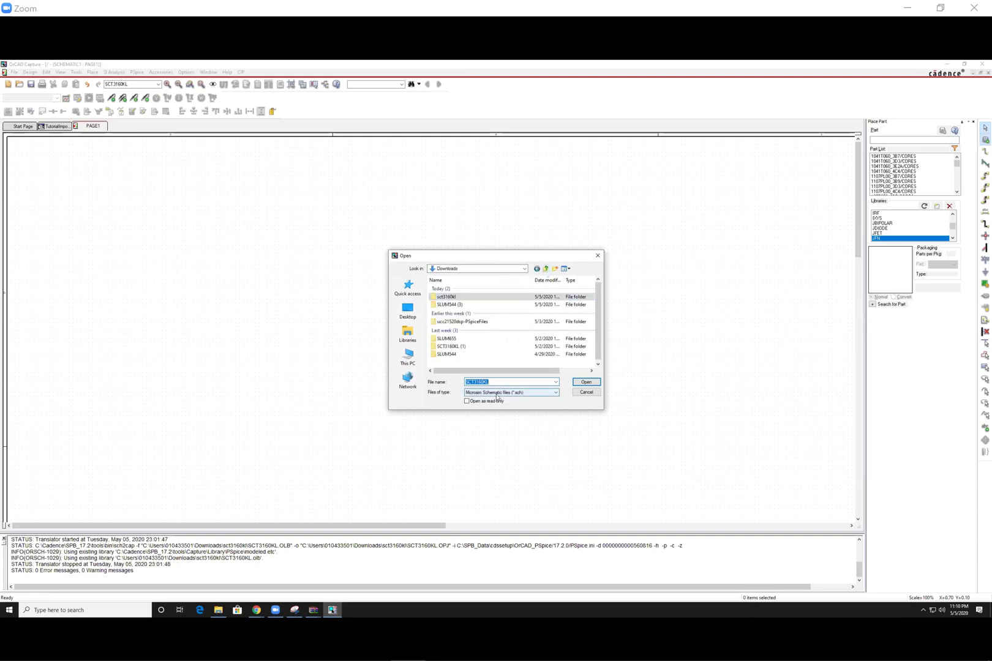
{"action": "left_click", "coordinate": [546, 393]}
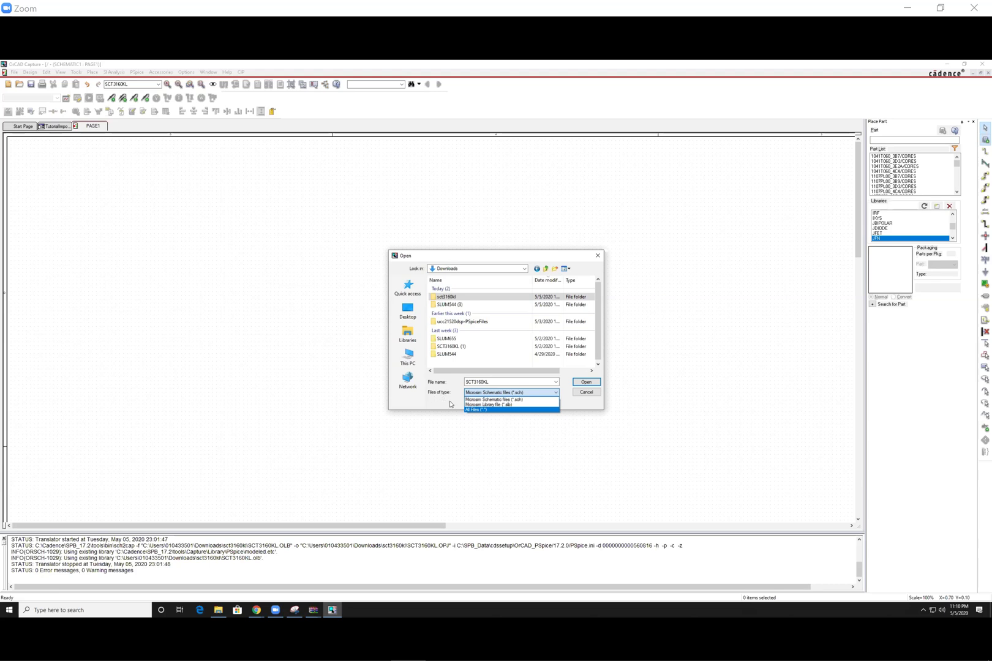
With All Files shown, import and translate UCC21520DW_TRANS.OLB from SLUM544 (3)\UCC21520_PSPICE_TRANS.
{"action": "left_click", "coordinate": [478, 411]}
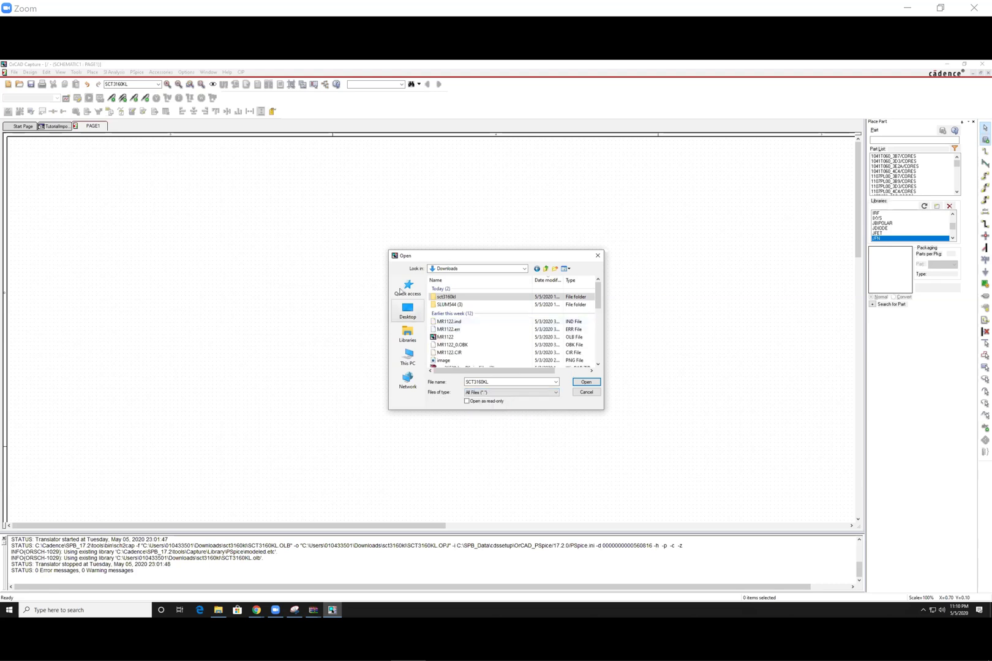
{"action": "double_click", "coordinate": [457, 297]}
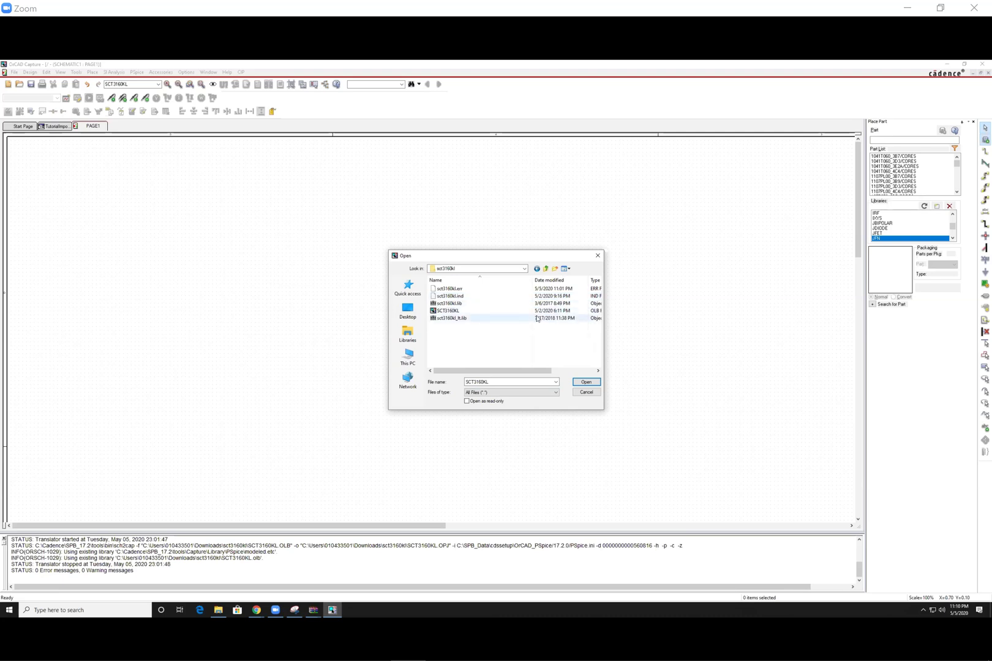
{"action": "left_click_drag", "start_coordinate": [504, 371], "coordinate": [461, 363]}
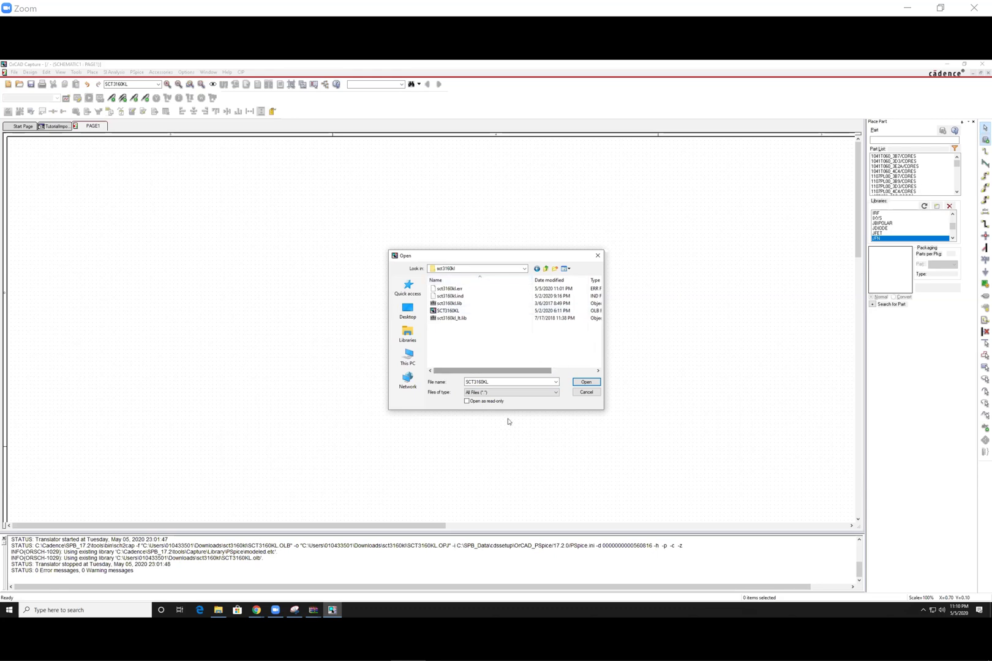
{"action": "left_click", "coordinate": [536, 267]}
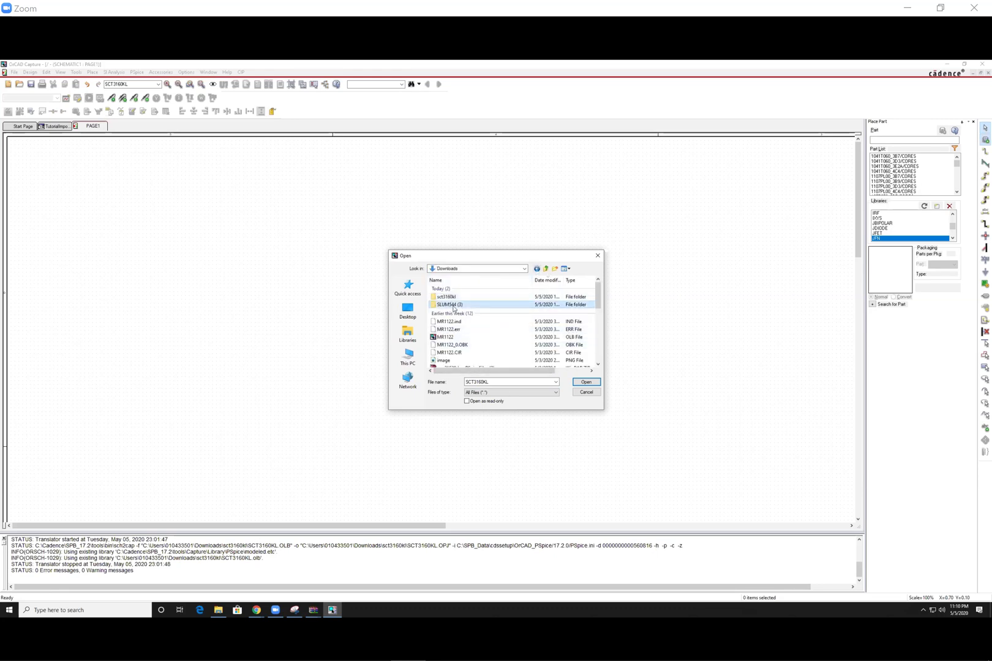
{"action": "double_click", "coordinate": [453, 307]}
{"action": "double_click", "coordinate": [463, 289]}
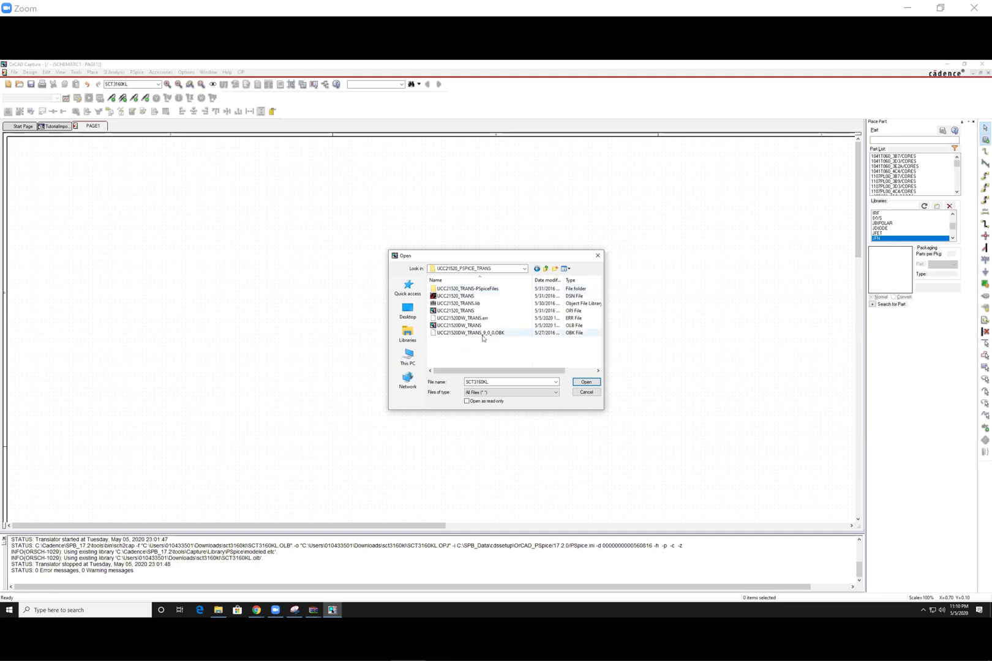
{"action": "left_click", "coordinate": [490, 326]}
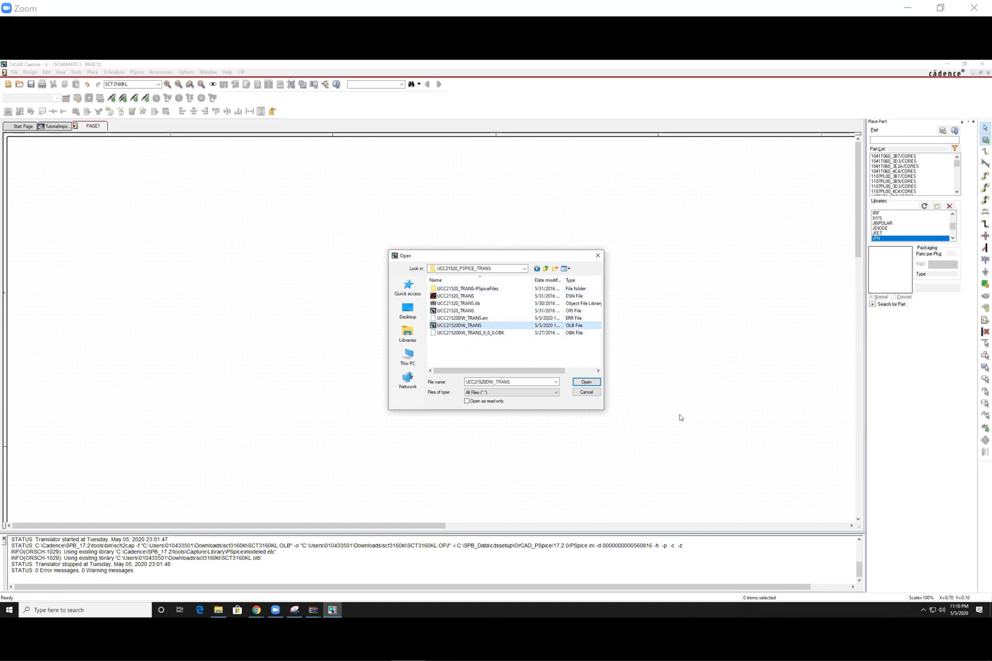
{"action": "left_click", "coordinate": [586, 382]}
{"action": "left_click", "coordinate": [481, 385]}
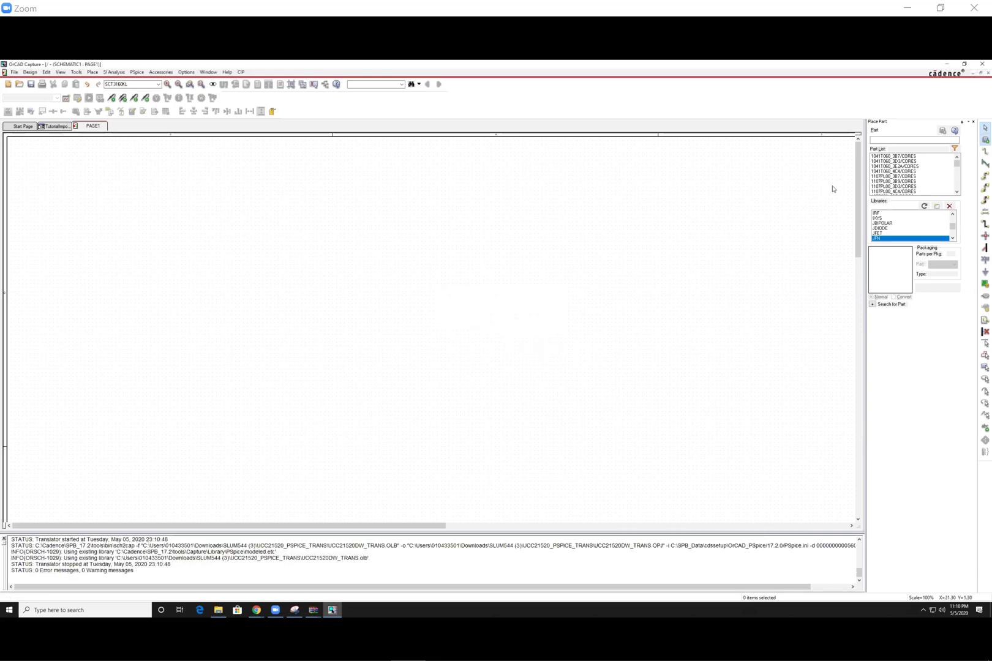
{"action": "scroll", "coordinate": [919, 221], "scroll_direction": "up", "scroll_amount": 10}
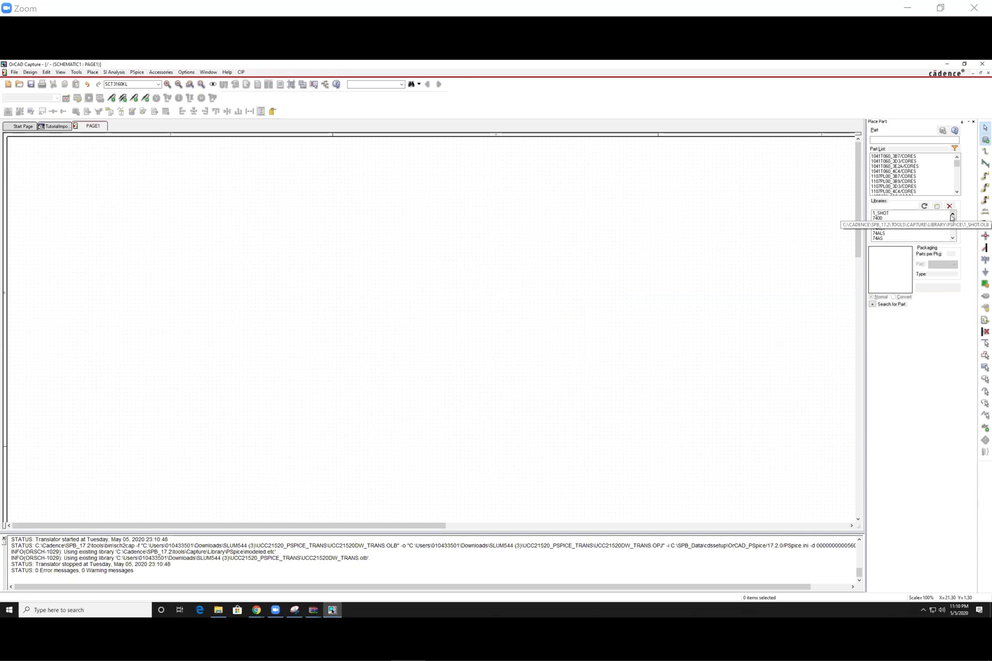
Select every library in Place Part so all parts are searched.
{"action": "scroll", "coordinate": [912, 232], "scroll_direction": "up", "scroll_amount": 3}
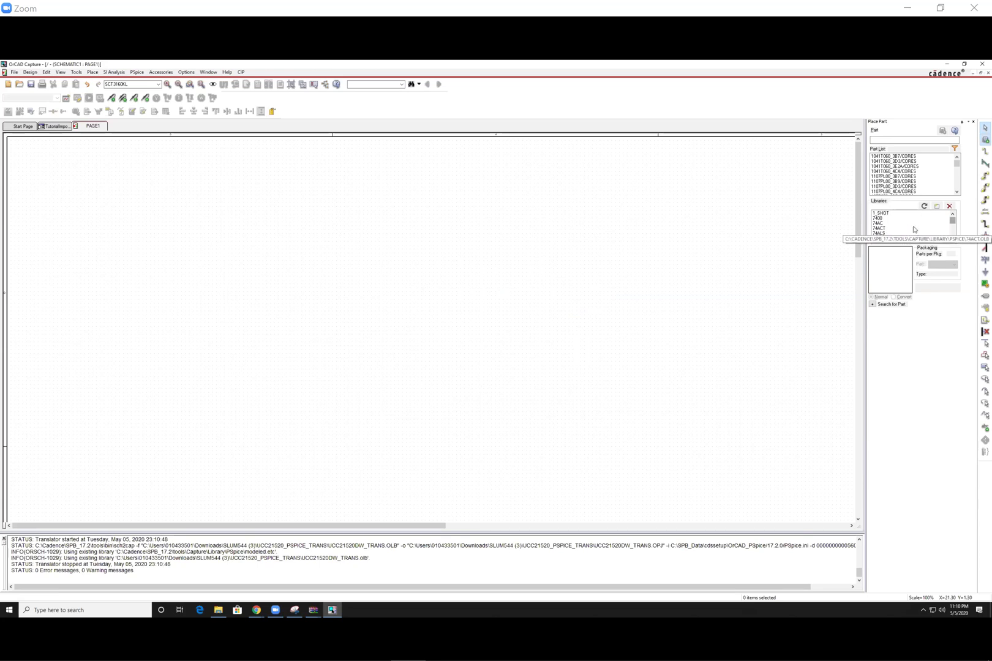
{"action": "left_click", "coordinate": [888, 140]}
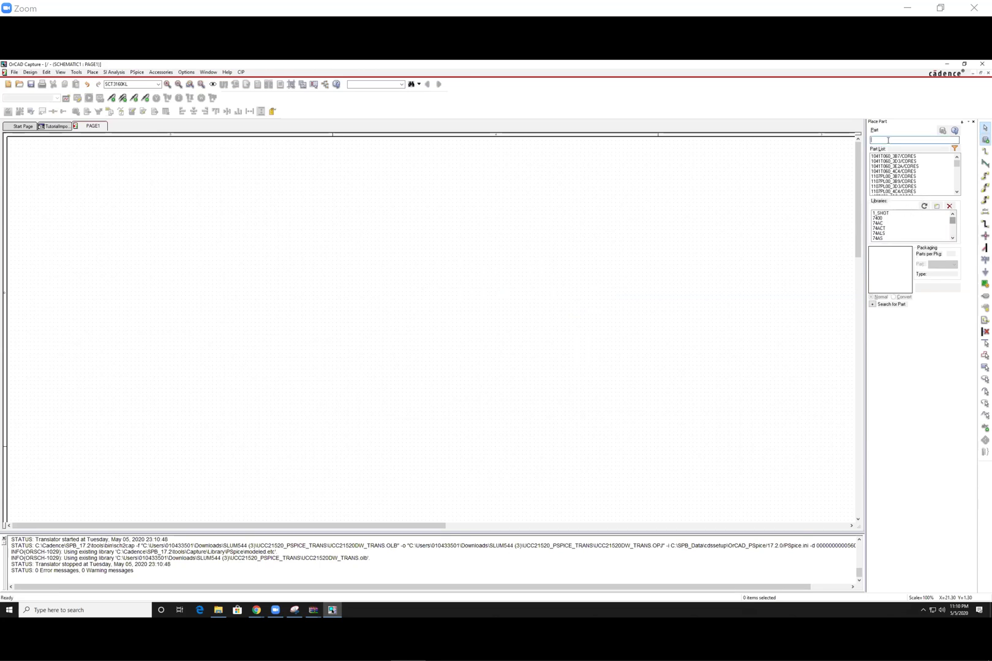
{"action": "type", "text": "UCC"}
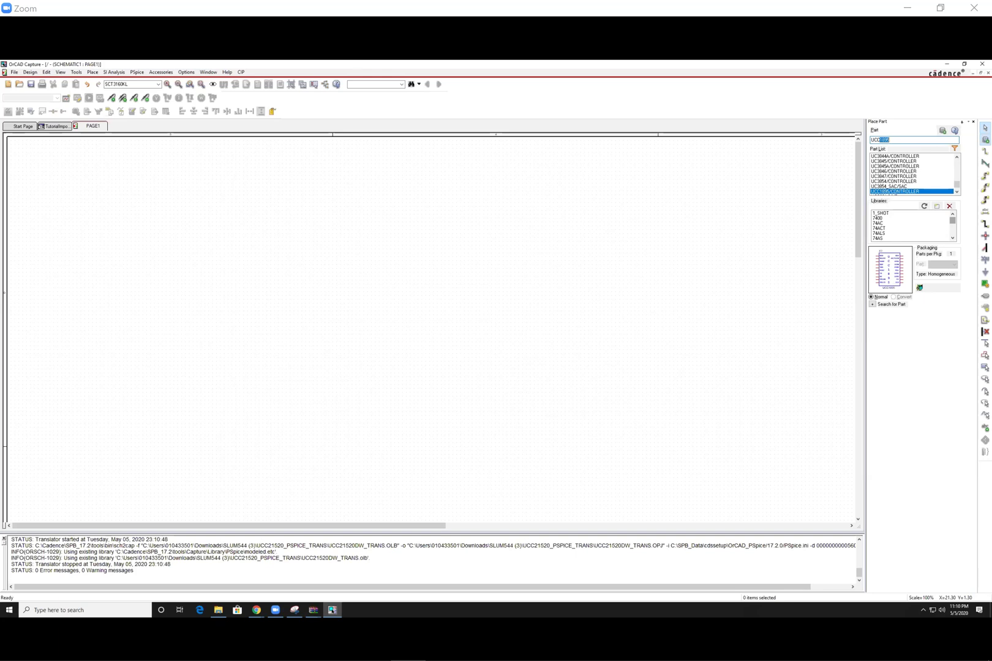
{"action": "type", "text": "21"}
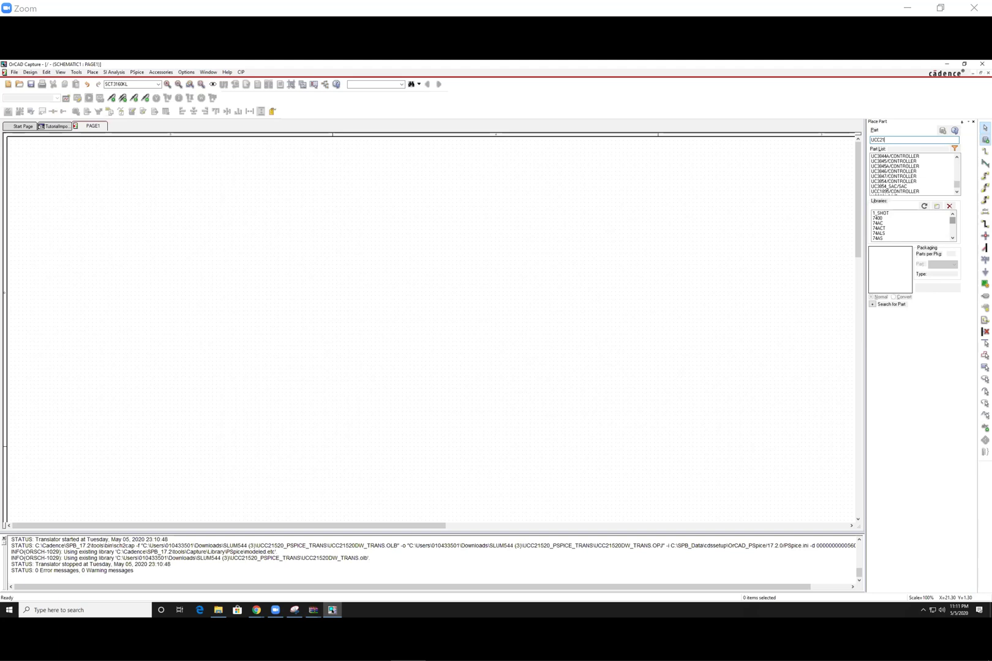
{"action": "key", "text": "BackSpace"}
{"action": "key", "text": "BackSpace"}
{"action": "key", "text": "BackSpace"}
{"action": "key", "text": "BackSpace"}
{"action": "key", "text": "BackSpace"}
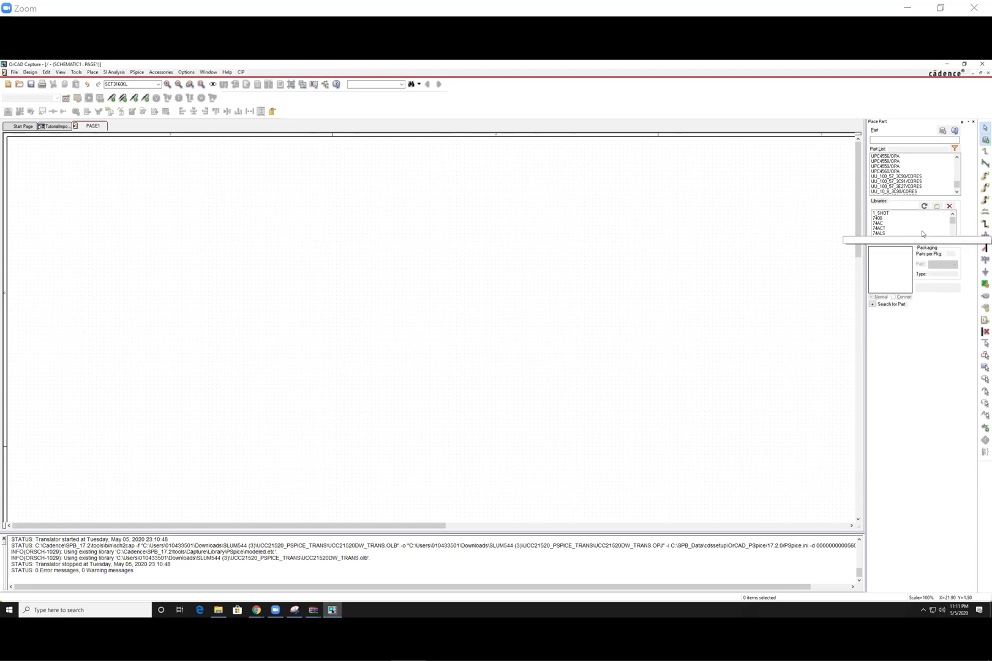
{"action": "left_click", "coordinate": [922, 213]}
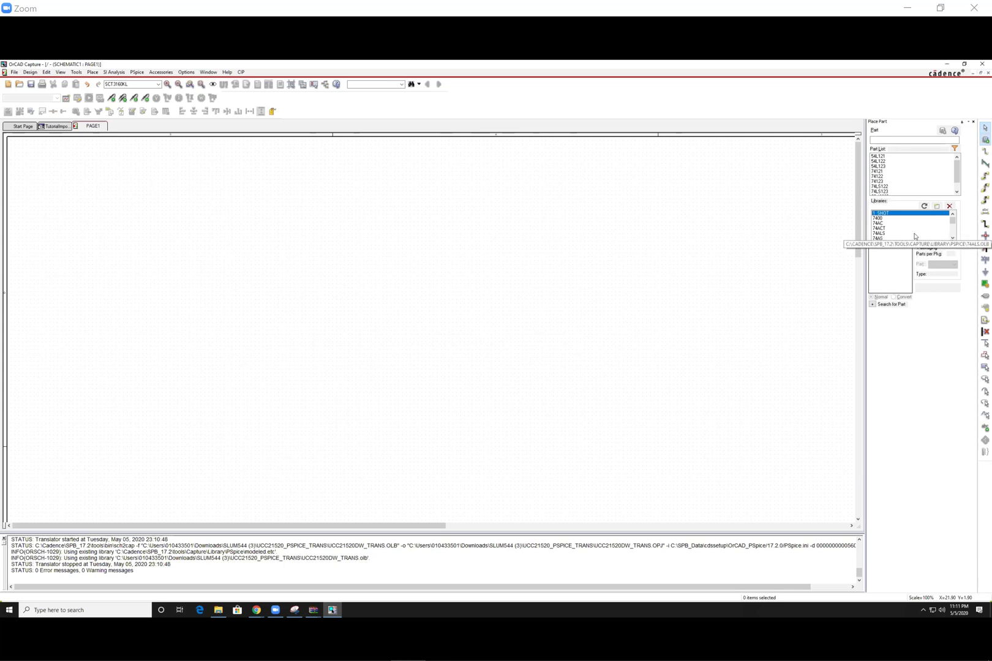
{"action": "key", "text": "ctrl+a"}
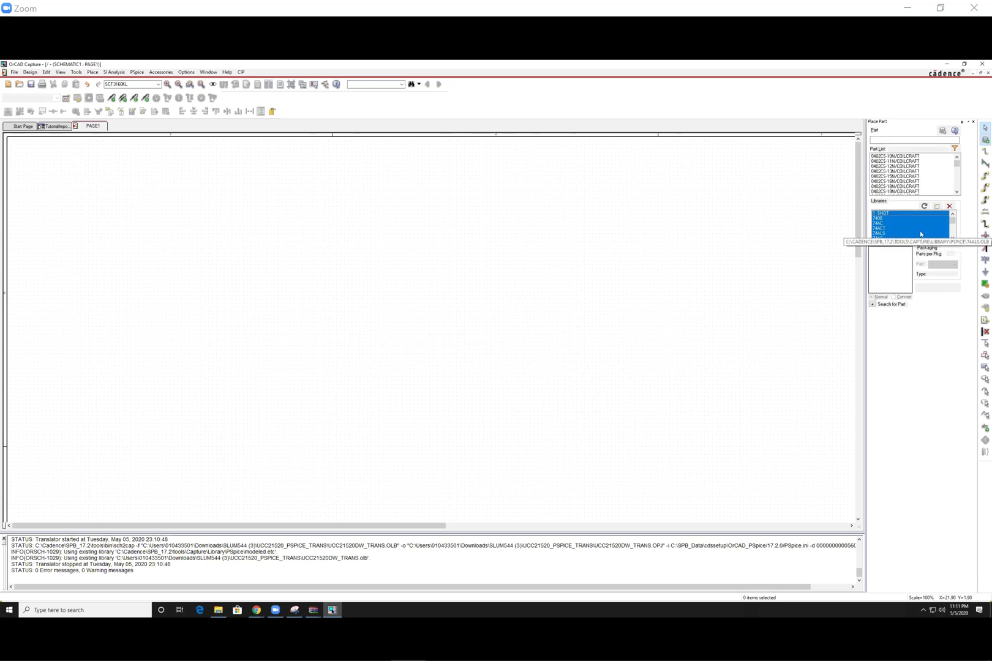
Search the part list for 'Ucc21' to bring up UCC21520DW_TRANS.
{"action": "left_click", "coordinate": [888, 141]}
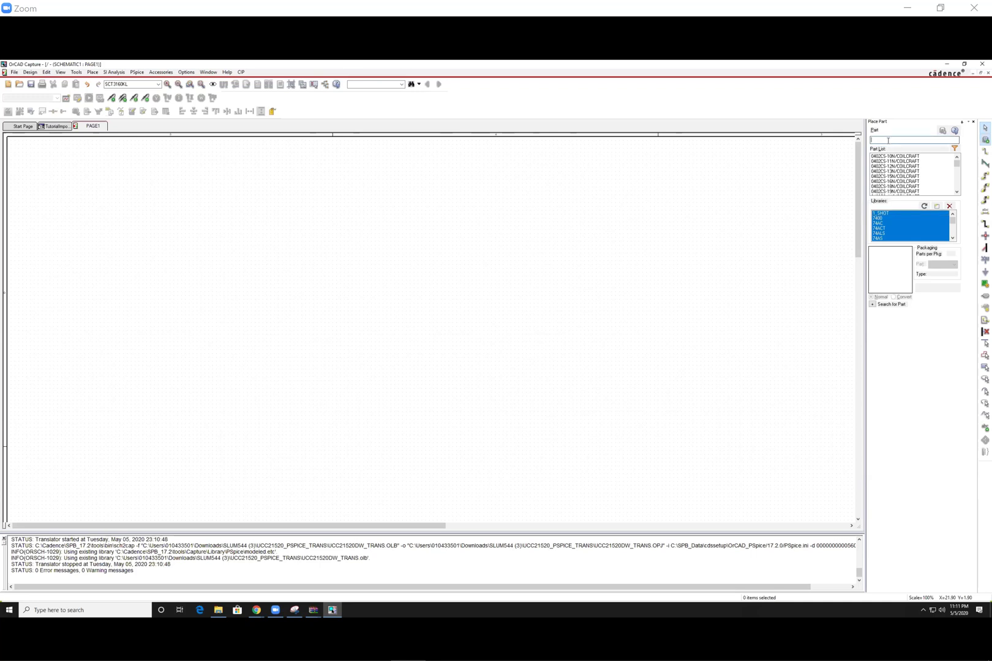
{"action": "type", "text": "Uc"}
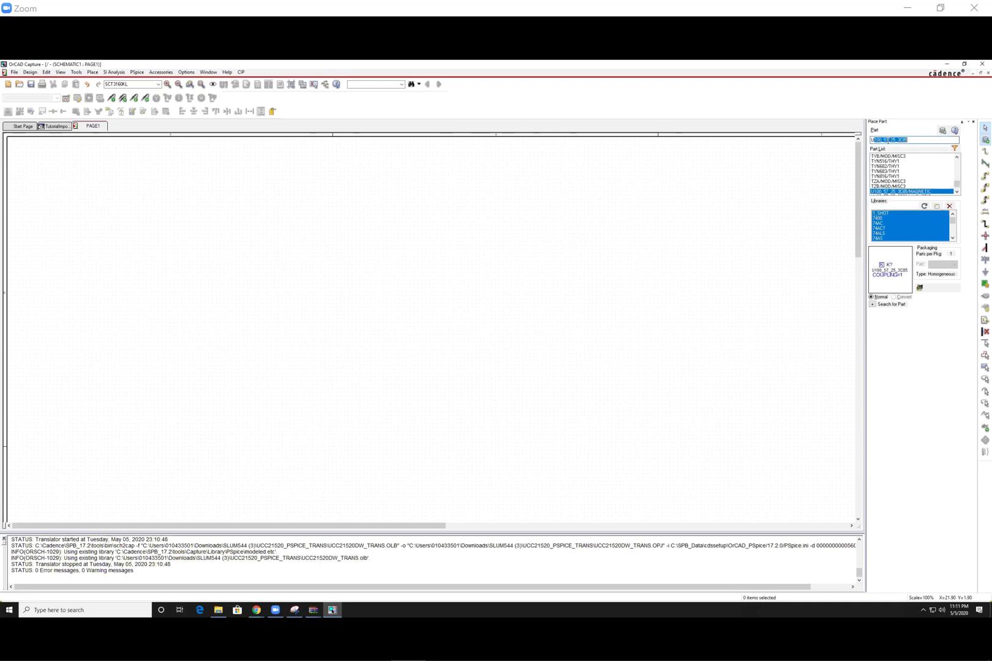
{"action": "type", "text": "c"}
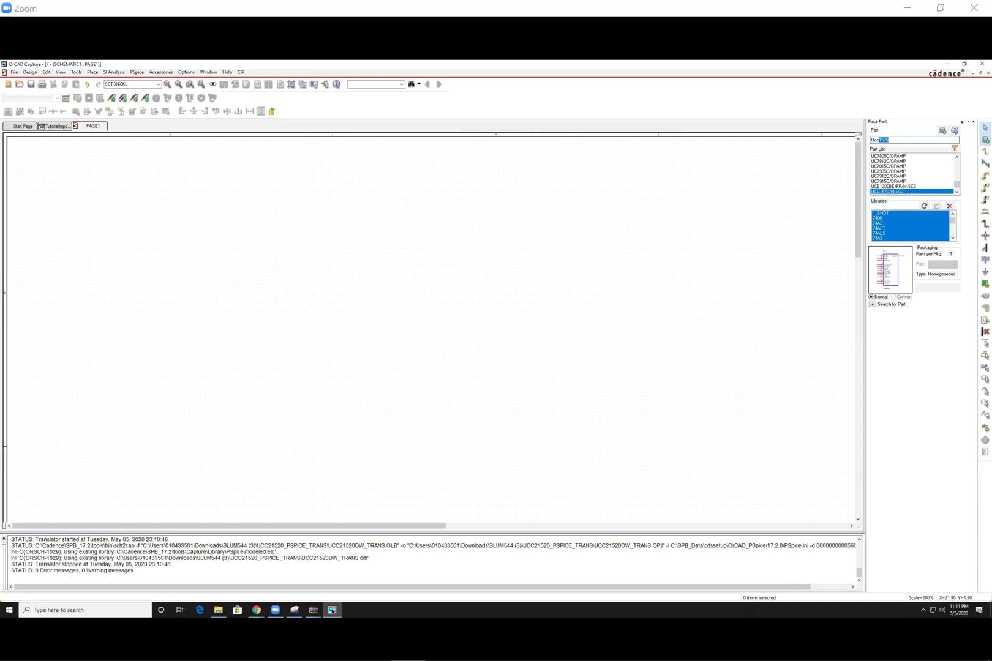
{"action": "type", "text": "21520DW_TRANS"}
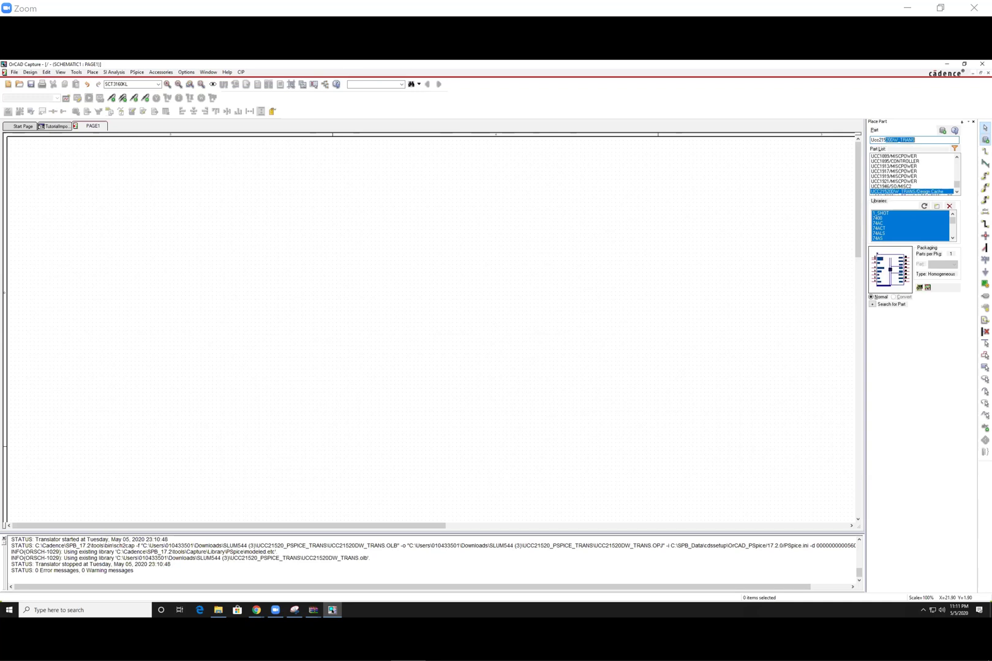
{"action": "key", "text": "Return"}
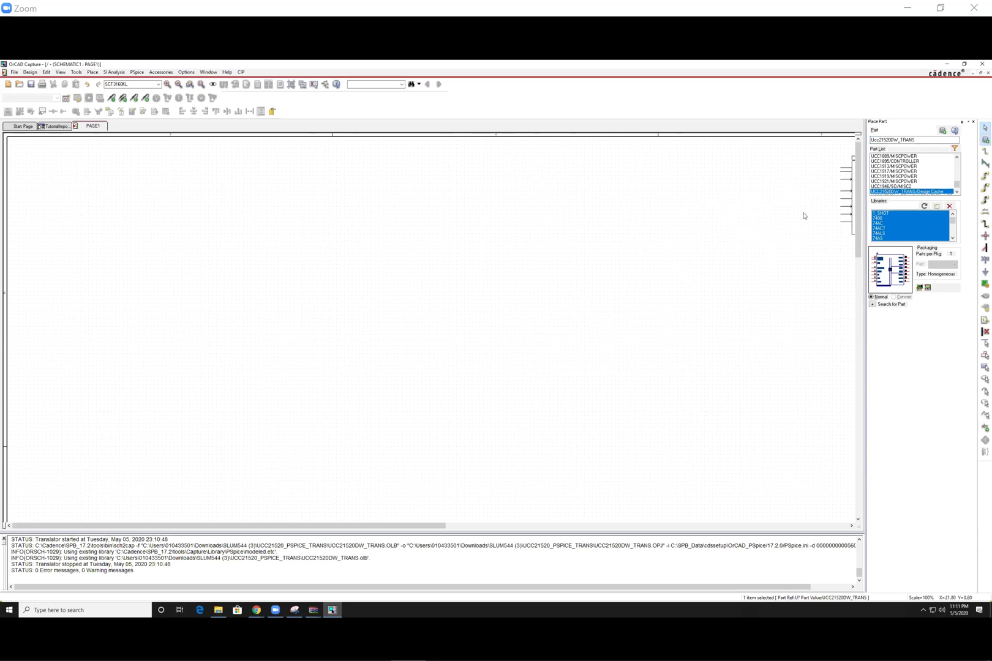
{"action": "scroll", "coordinate": [924, 172], "scroll_direction": "down", "scroll_amount": 5}
{"action": "scroll", "coordinate": [922, 172], "scroll_direction": "up", "scroll_amount": 3}
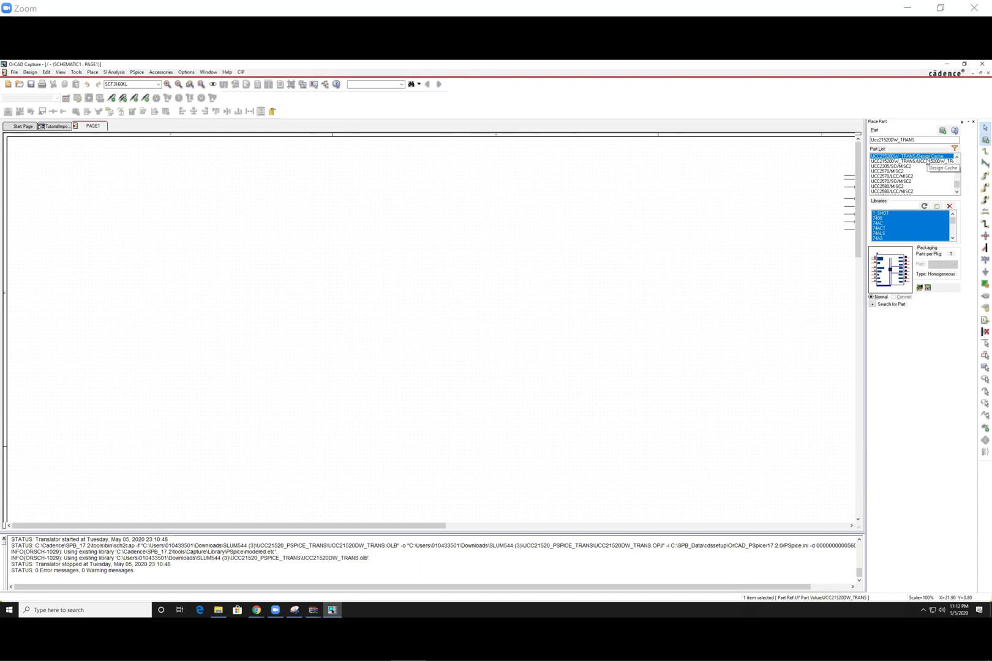
Place one UCC21520DW_TRANS driver on PAGE1 and stop further placement.
{"action": "left_click", "coordinate": [927, 159]}
{"action": "left_click", "coordinate": [927, 161]}
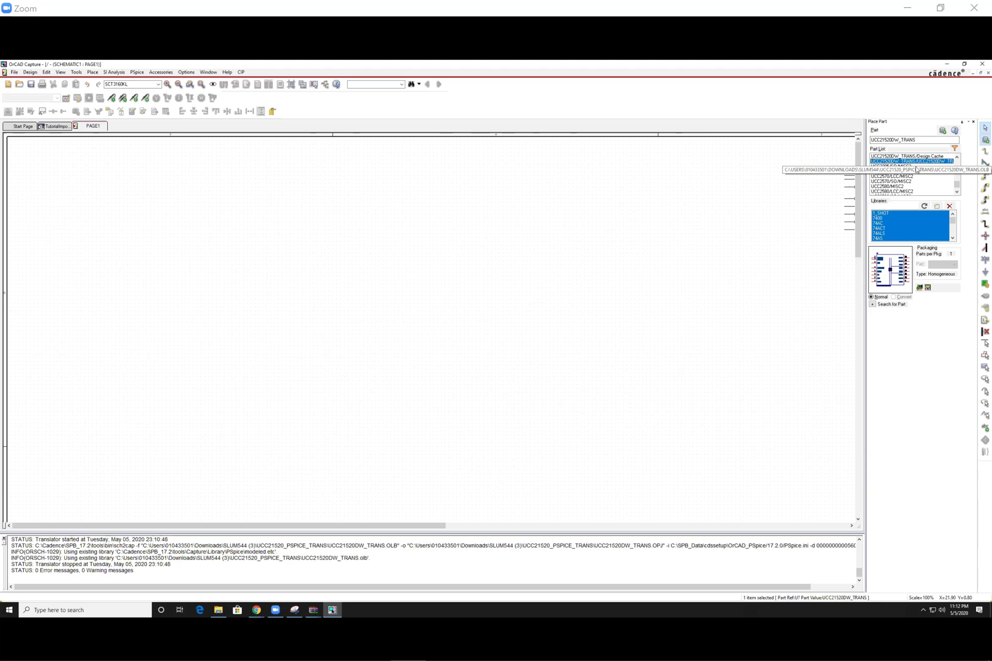
{"action": "double_click", "coordinate": [916, 163]}
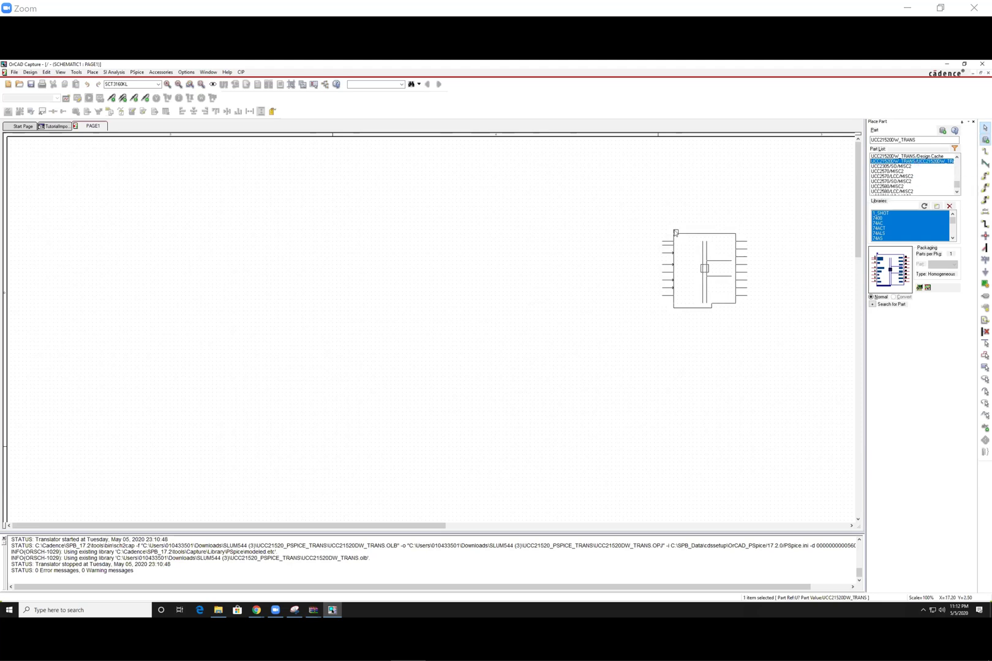
{"action": "key", "text": "Escape"}
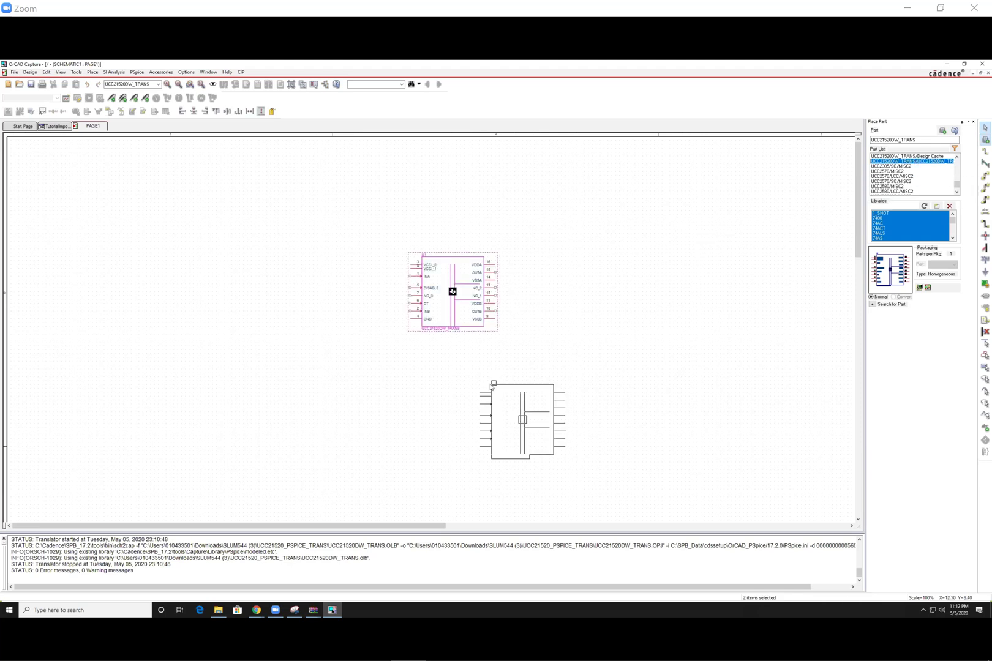
{"action": "key", "text": "Escape"}
{"action": "left_click", "coordinate": [798, 297]}
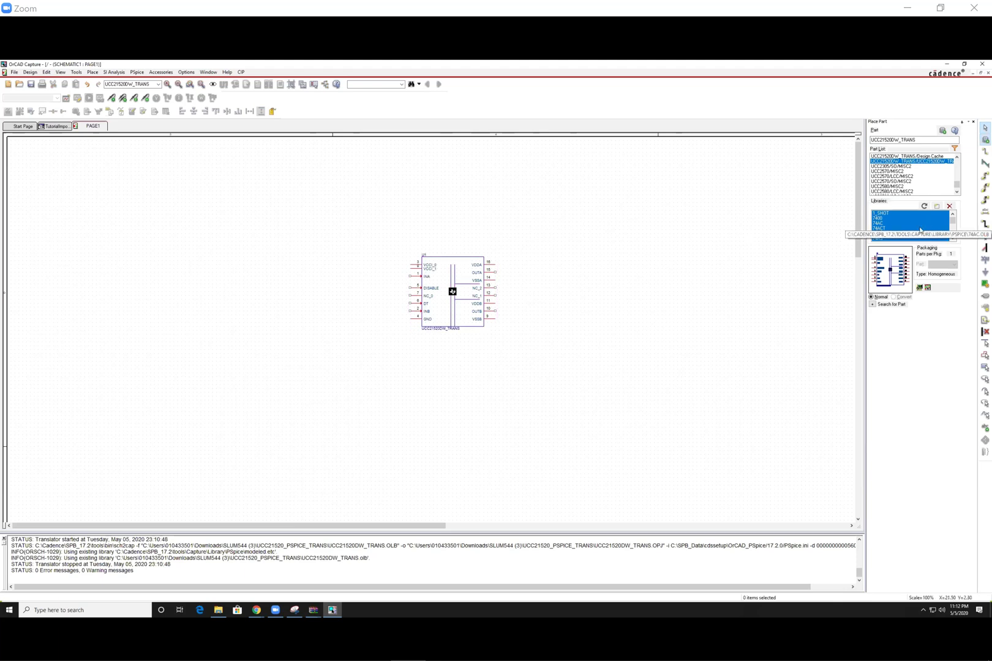
Clear the Part search field and narrow the library selection to 74ALS.
{"action": "left_click", "coordinate": [900, 224]}
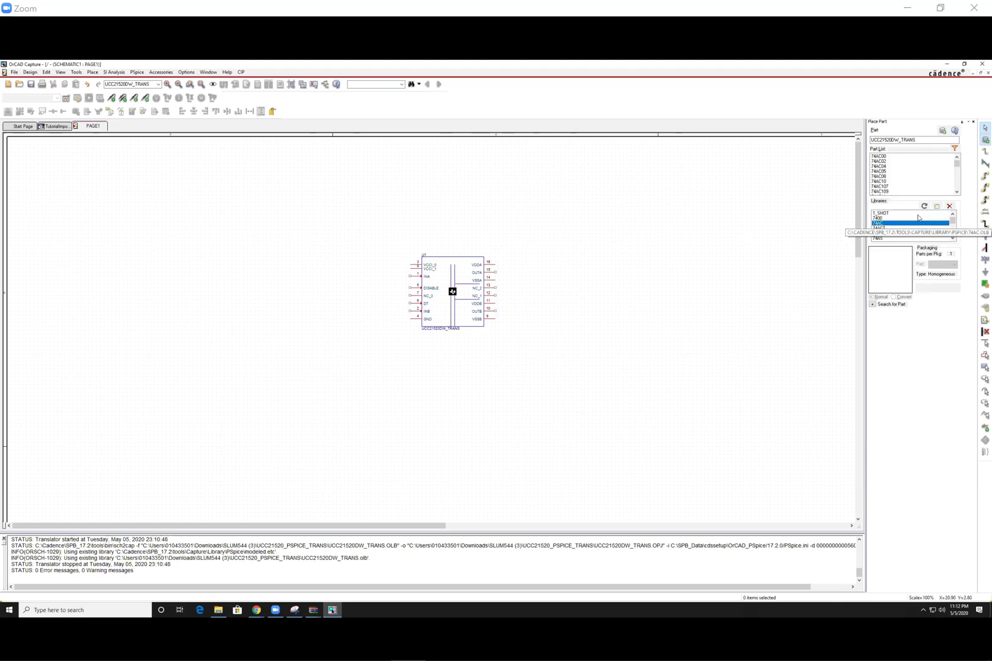
{"action": "left_click", "coordinate": [926, 208]}
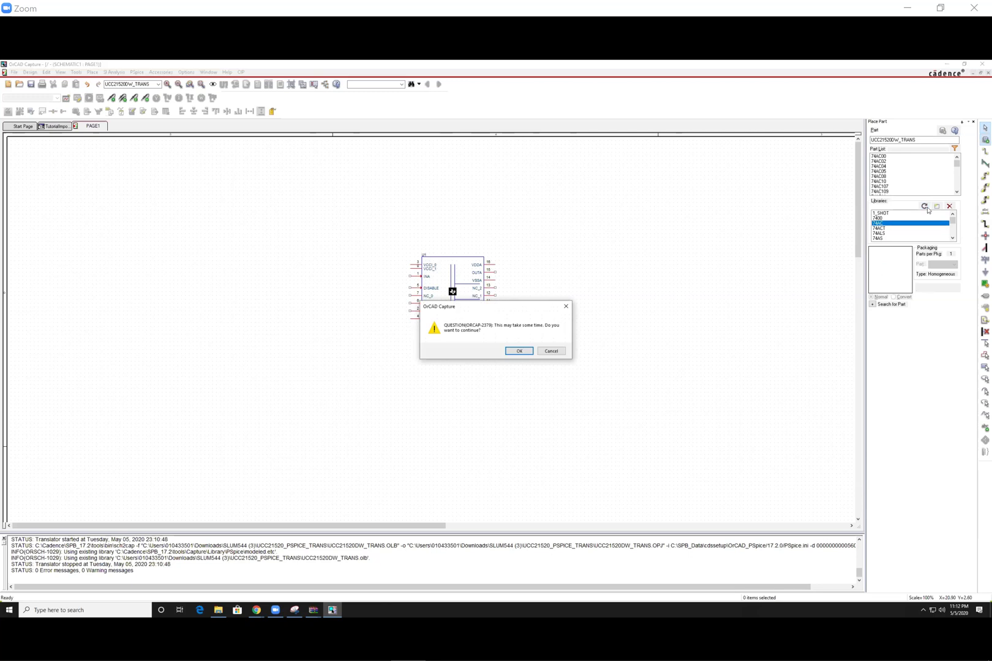
{"action": "left_click", "coordinate": [565, 306]}
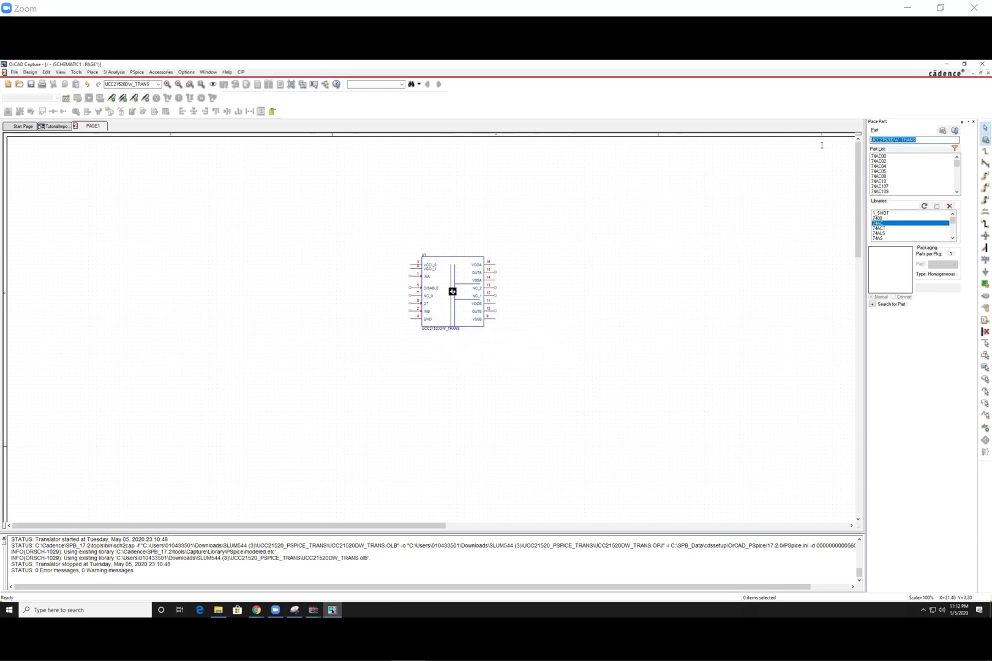
{"action": "key", "text": "BackSpace"}
{"action": "left_click", "coordinate": [911, 233]}
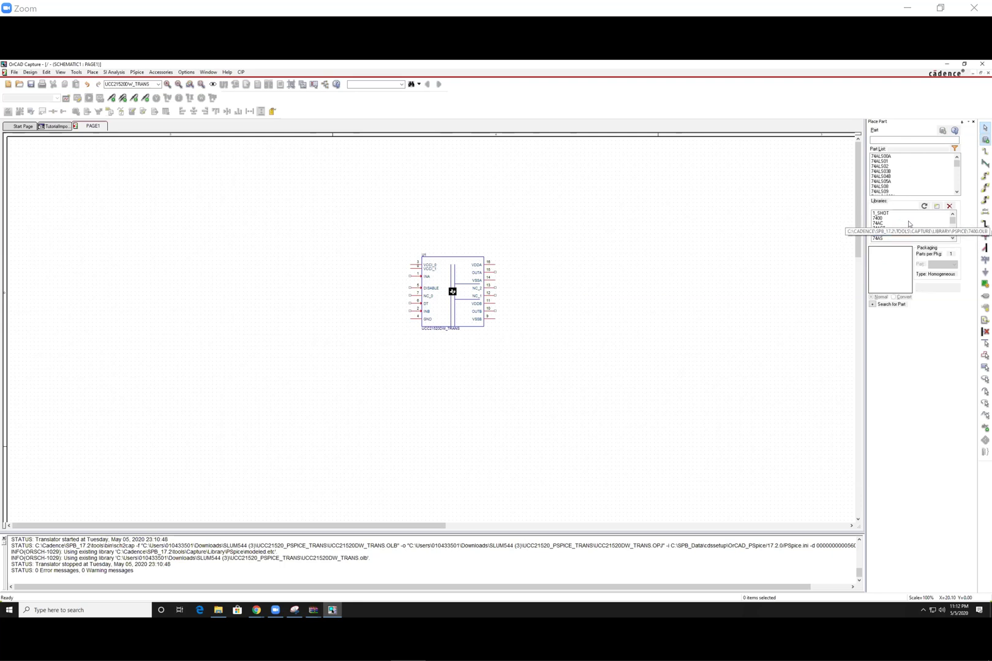
Search all libraries for the SCT3160KL part.
{"action": "key", "text": "ctrl+a"}
{"action": "left_click", "coordinate": [900, 139]}
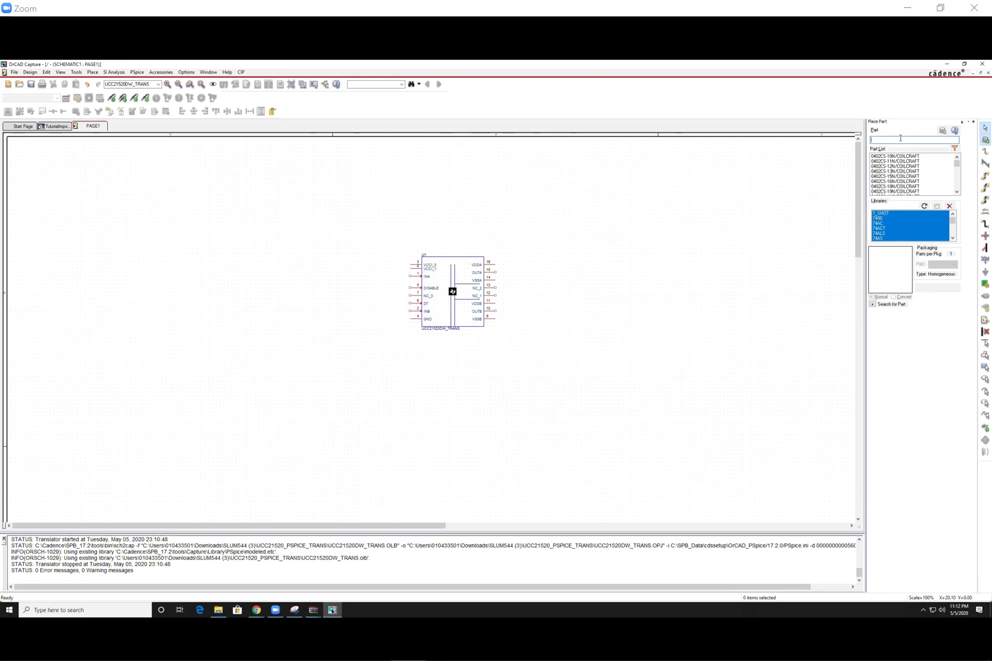
{"action": "type", "text": "SCT3160KL"}
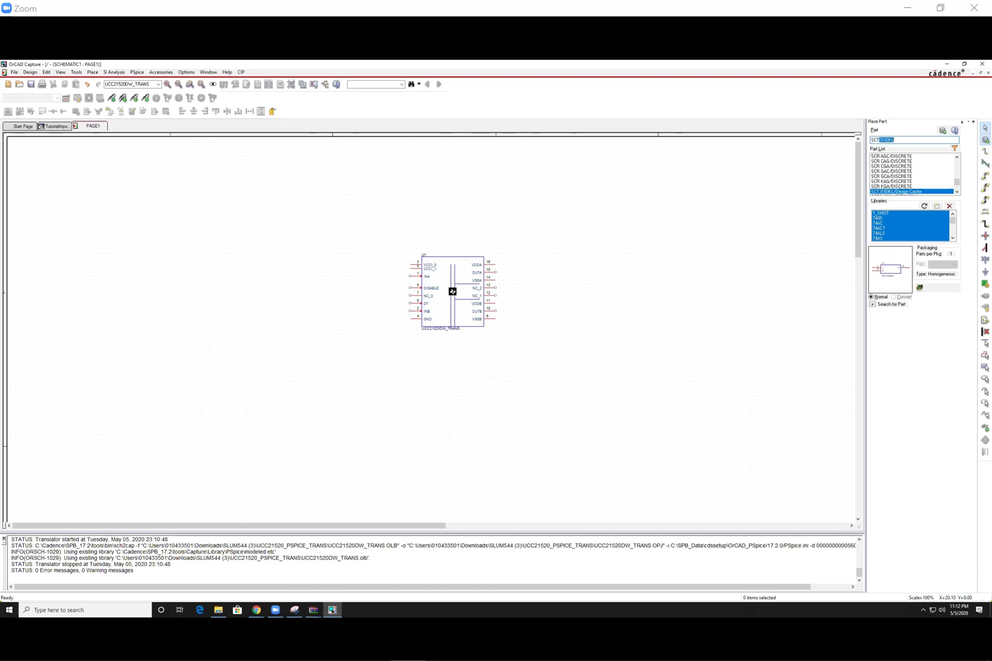
{"action": "key", "text": "End"}
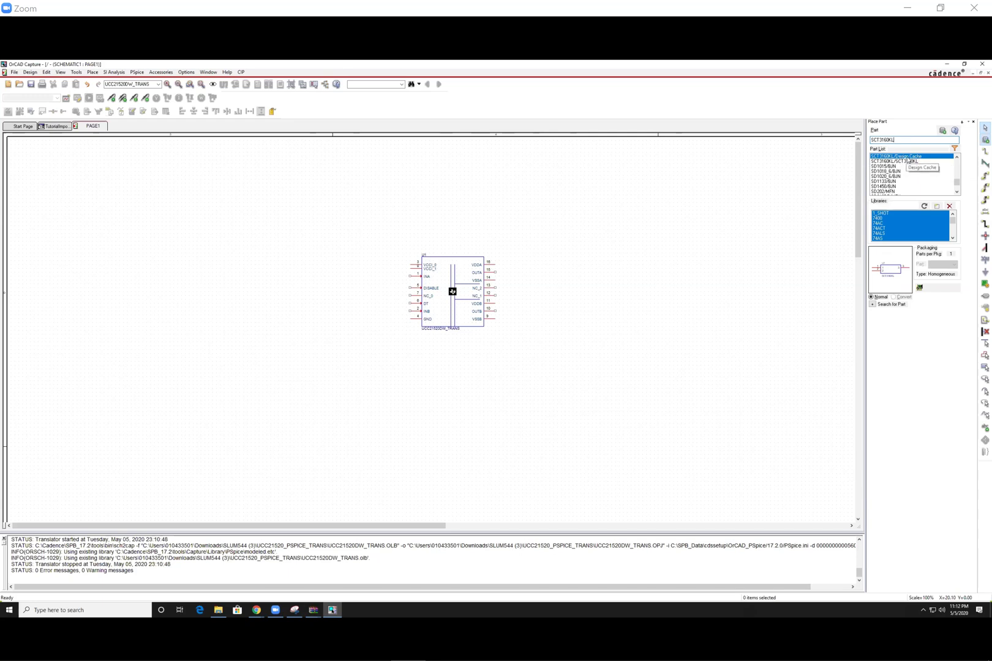
Place the SCT3160KL MOSFET as U2 right of the U1 driver, then return to the project tree.
{"action": "left_click", "coordinate": [917, 161]}
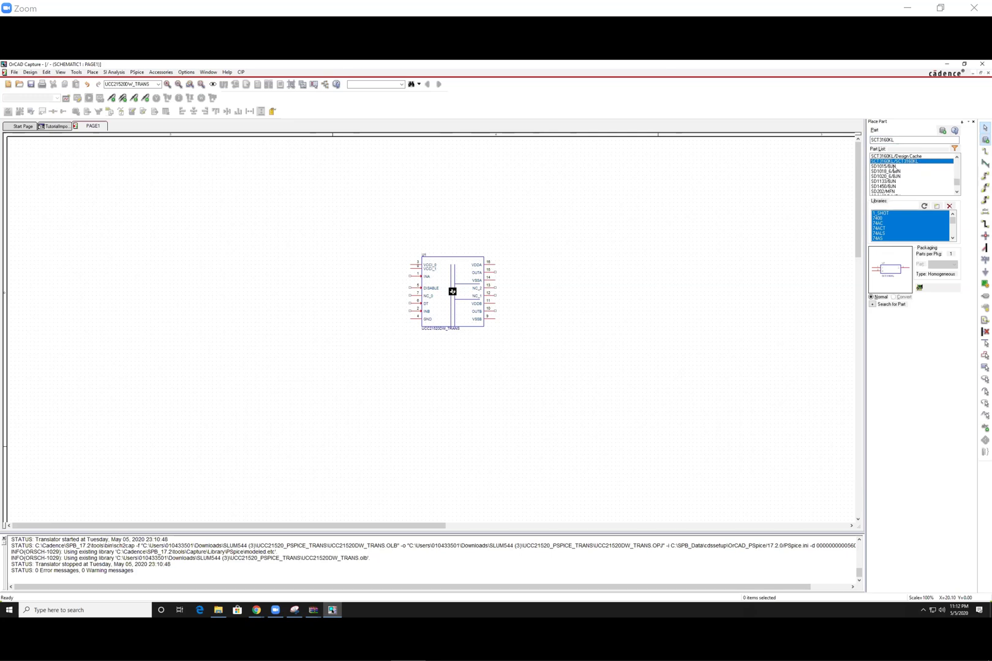
{"action": "double_click", "coordinate": [917, 162]}
{"action": "left_click", "coordinate": [568, 297]}
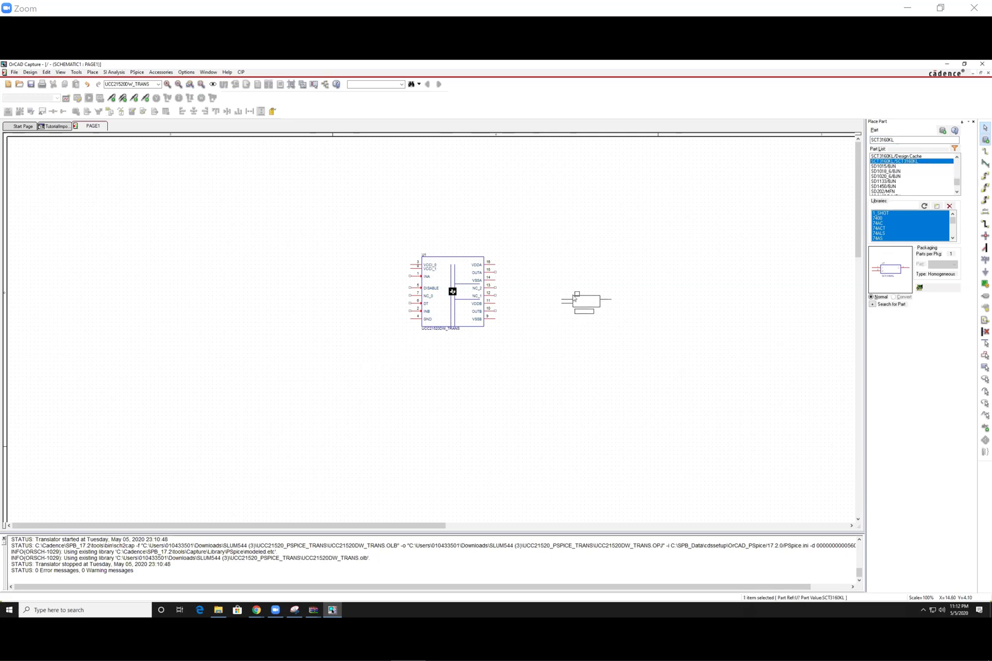
{"action": "key", "text": "Escape"}
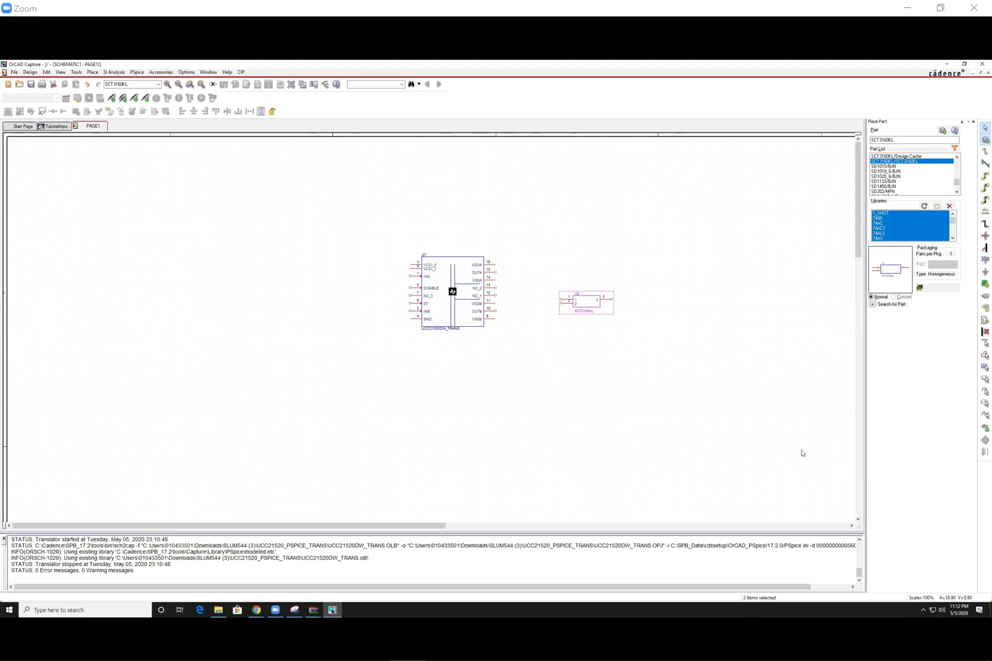
{"action": "left_click", "coordinate": [54, 126]}
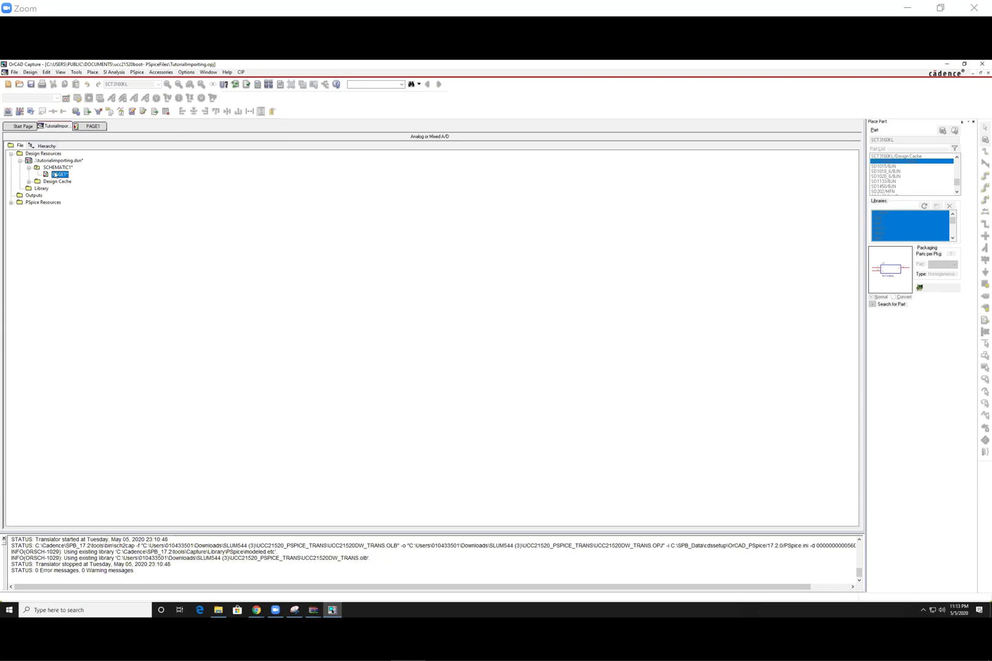
Add UCC21520DW_TRANS.OLB to the tutorialimporting project's Library folder.
{"action": "right_click", "coordinate": [31, 190]}
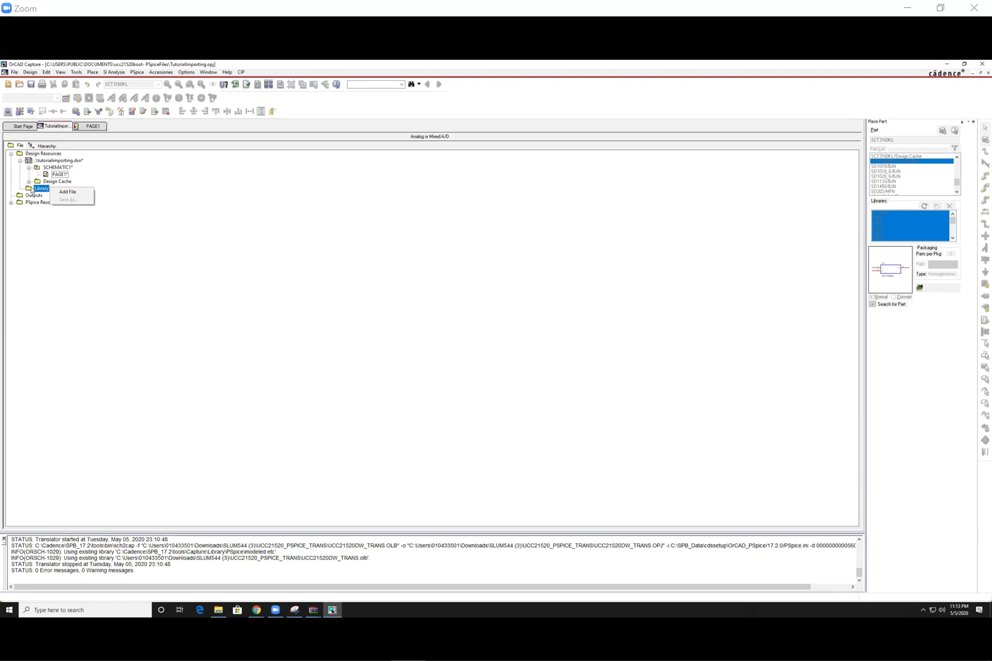
{"action": "left_click", "coordinate": [63, 192]}
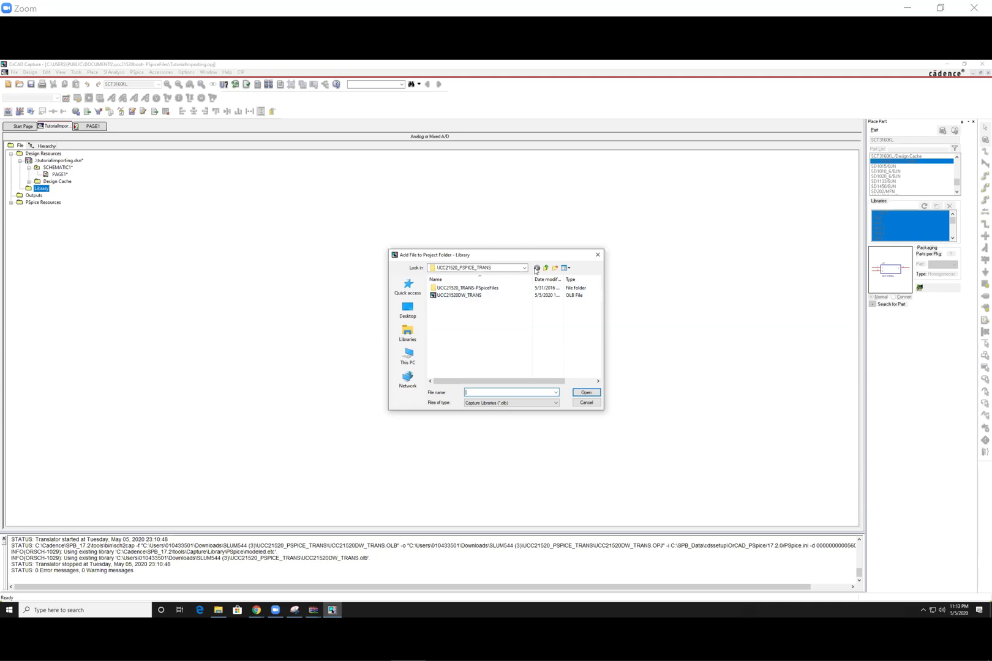
{"action": "left_click", "coordinate": [576, 296]}
{"action": "left_click", "coordinate": [583, 394]}
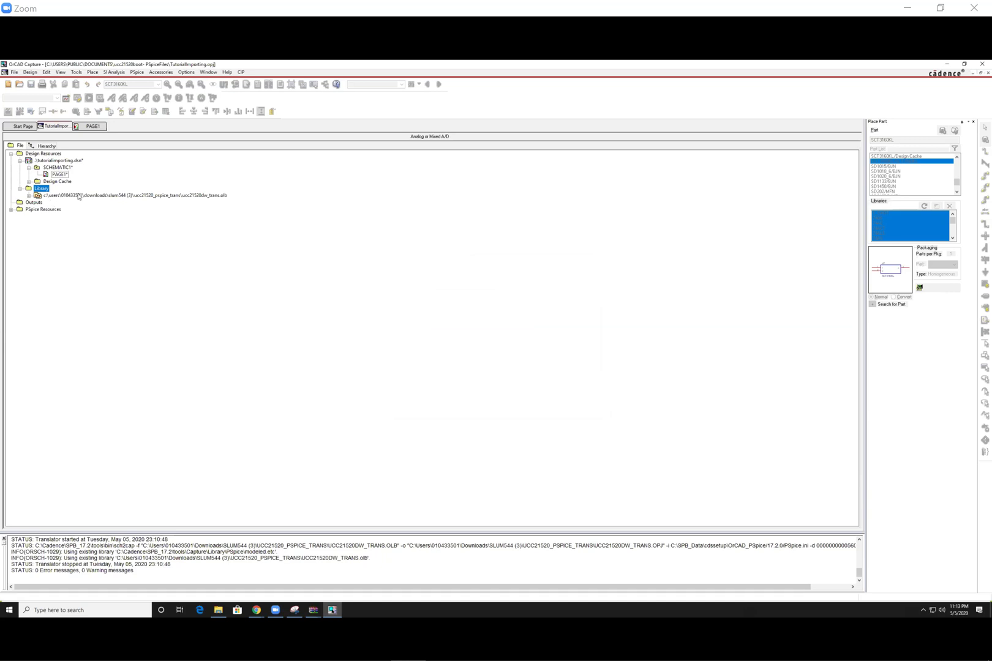
Add SCT3160KL.OLB from the Downloads sct3160kl folder to the project's Library folder.
{"action": "right_click", "coordinate": [37, 190]}
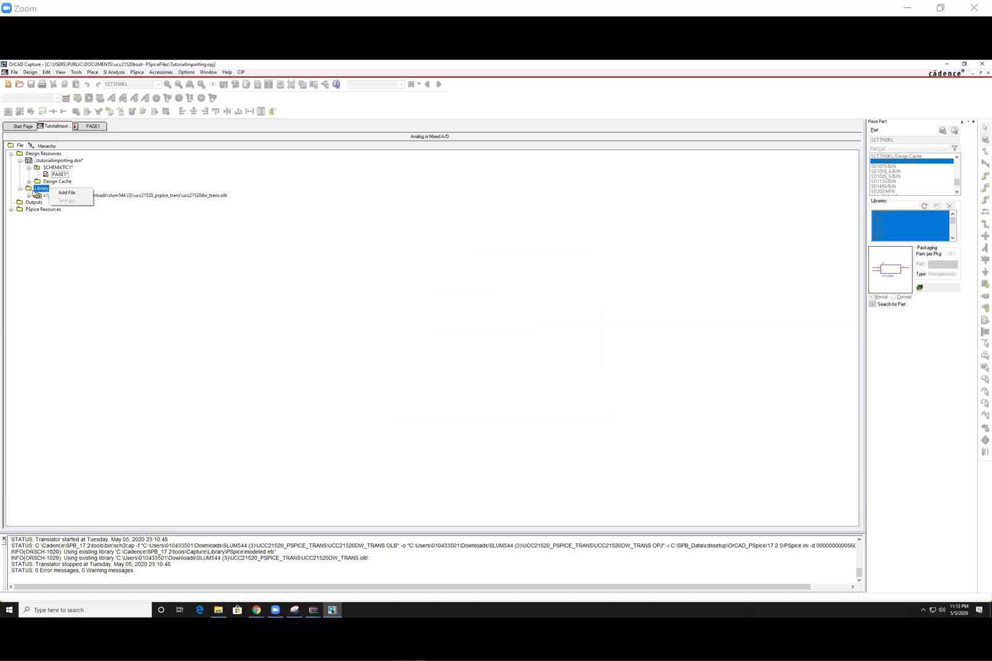
{"action": "left_click", "coordinate": [61, 195]}
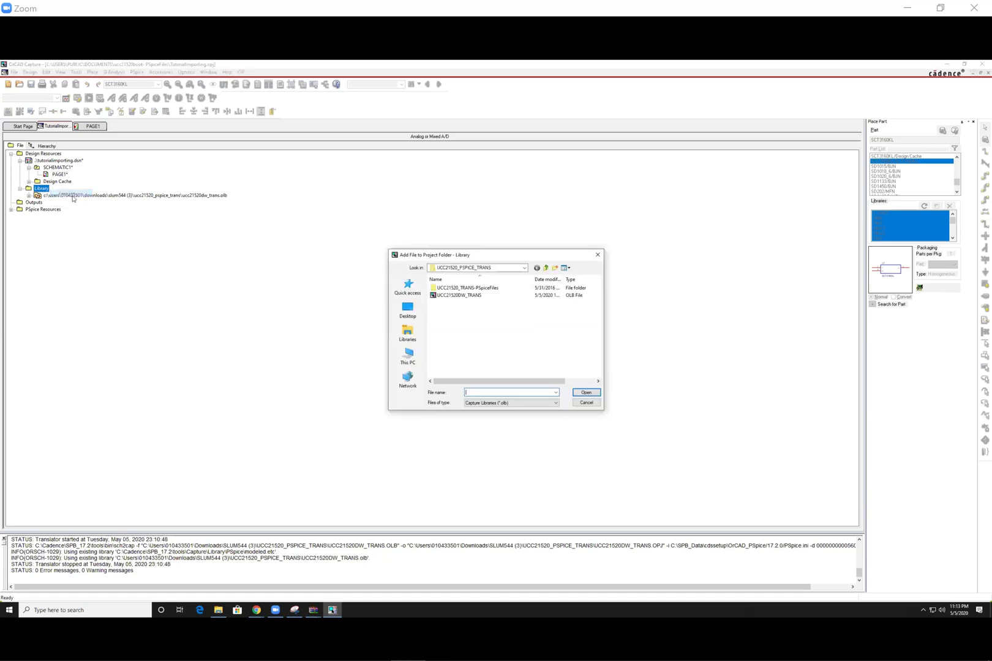
{"action": "left_click", "coordinate": [544, 268]}
{"action": "left_click", "coordinate": [543, 268]}
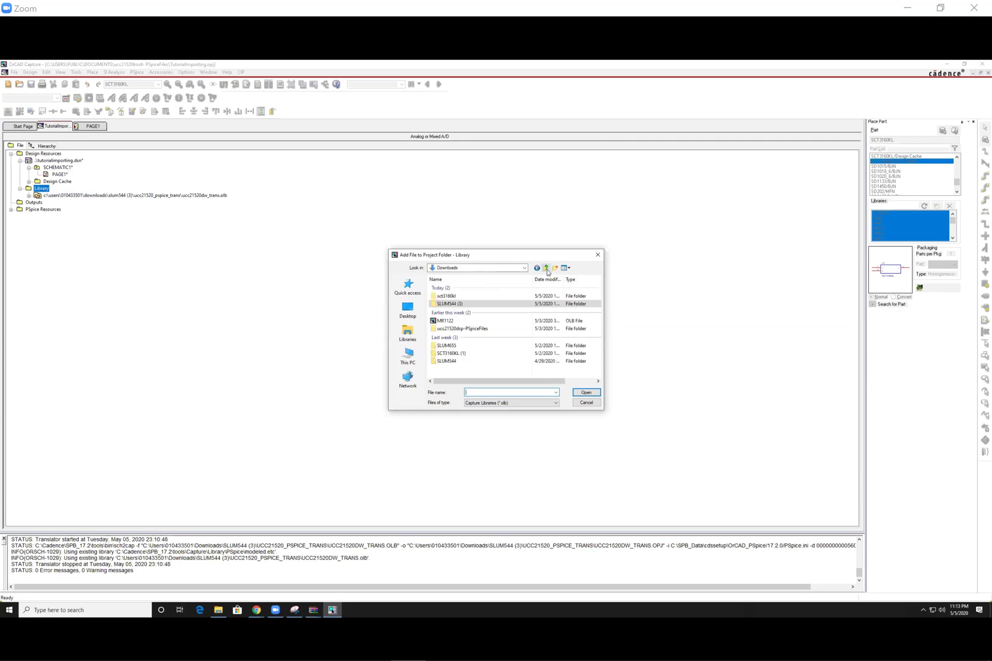
{"action": "double_click", "coordinate": [483, 298]}
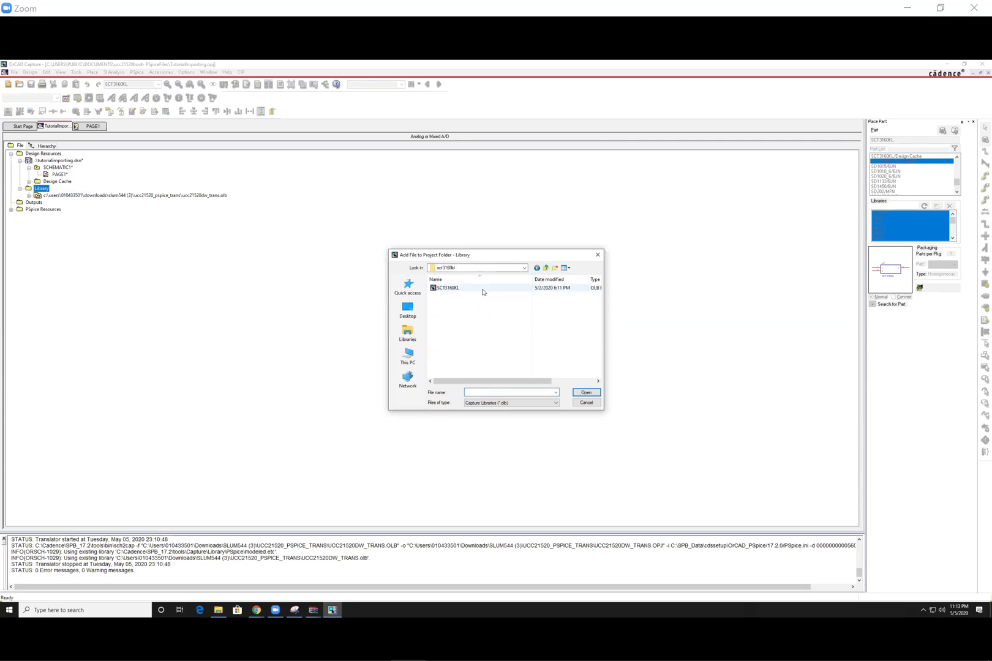
{"action": "left_click", "coordinate": [482, 290]}
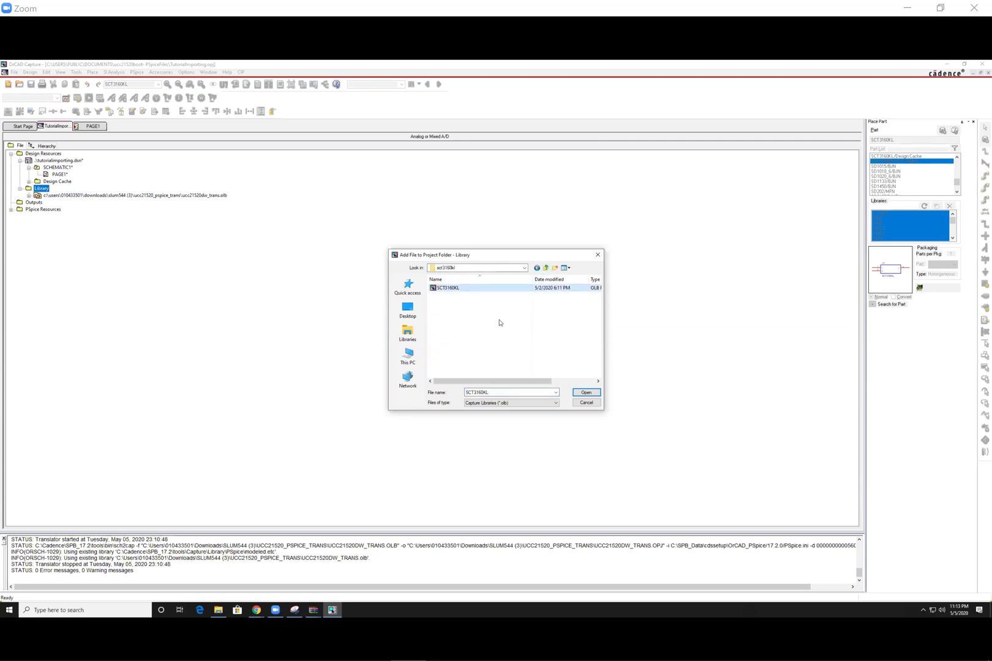
{"action": "left_click", "coordinate": [531, 403]}
{"action": "left_click", "coordinate": [531, 404]}
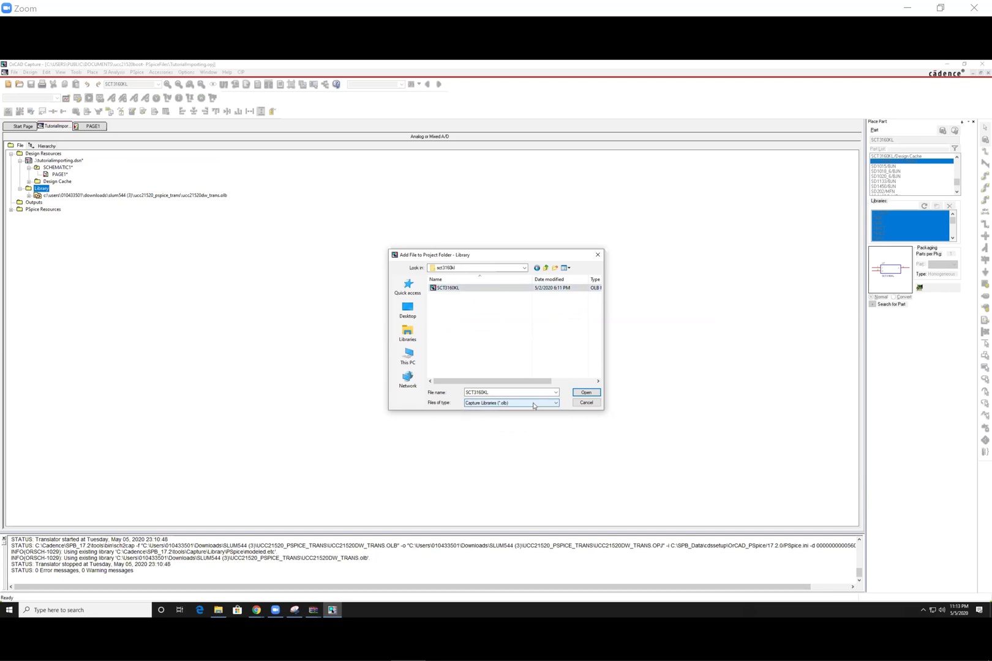
{"action": "left_click", "coordinate": [585, 392]}
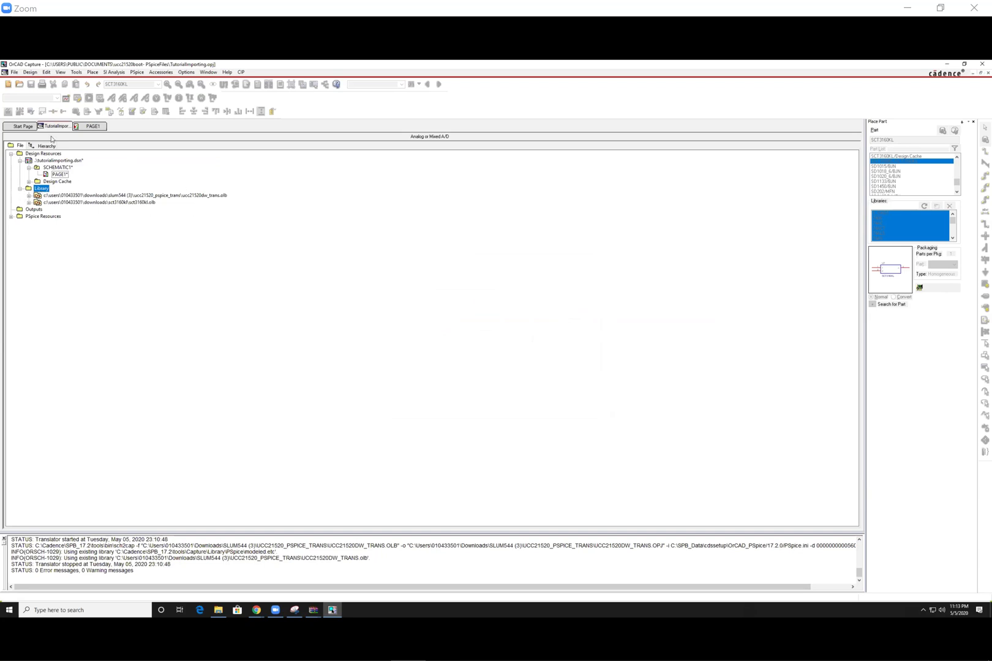
Return to the PAGE1 schematic and deselect the SCT3160KL part.
{"action": "left_click", "coordinate": [92, 126]}
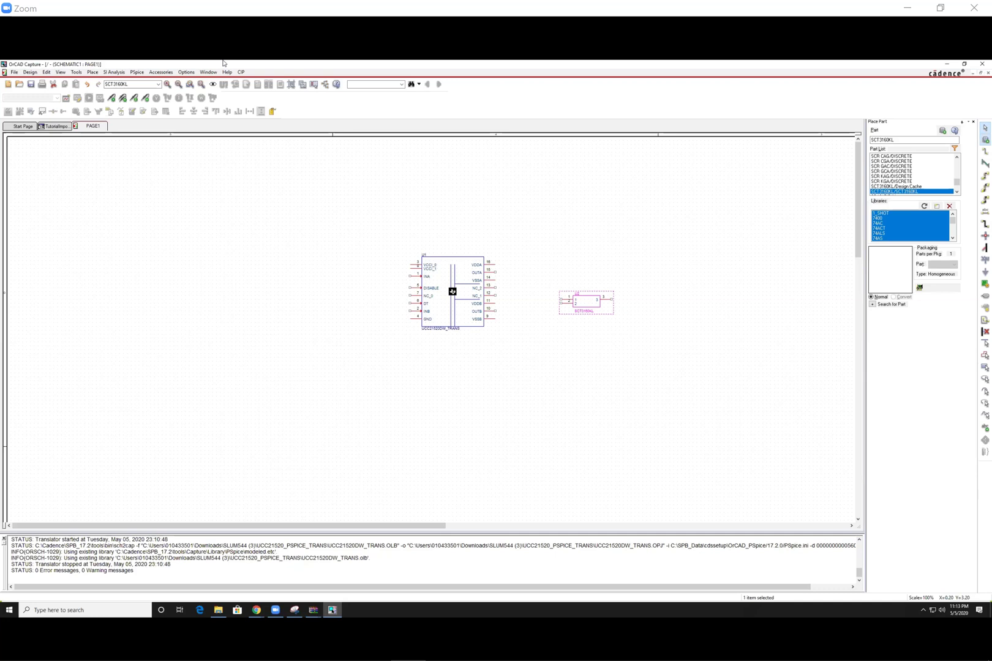
{"action": "key", "text": "Escape"}
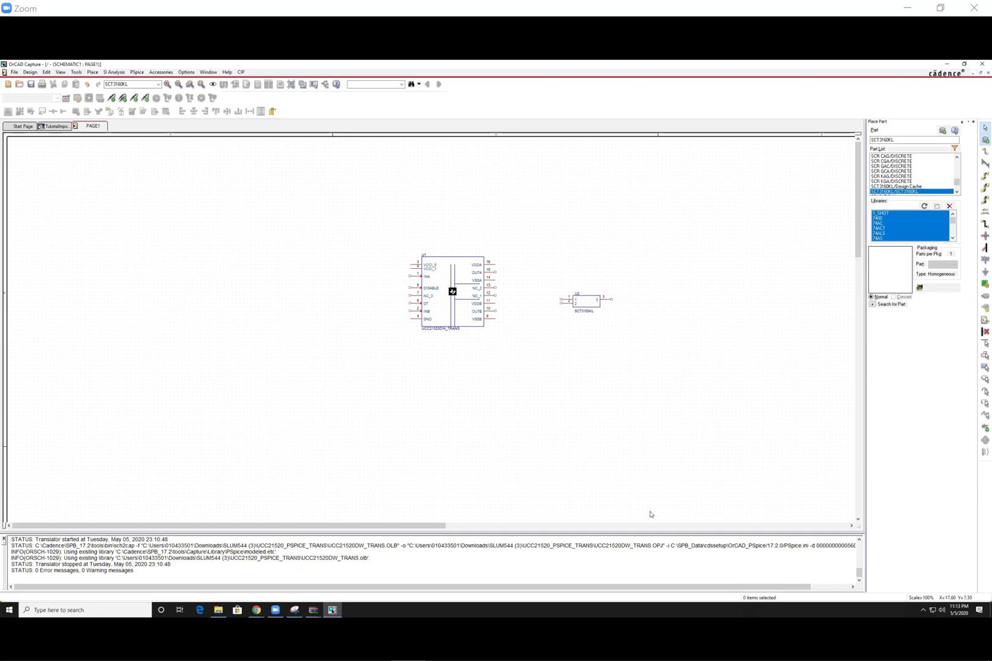